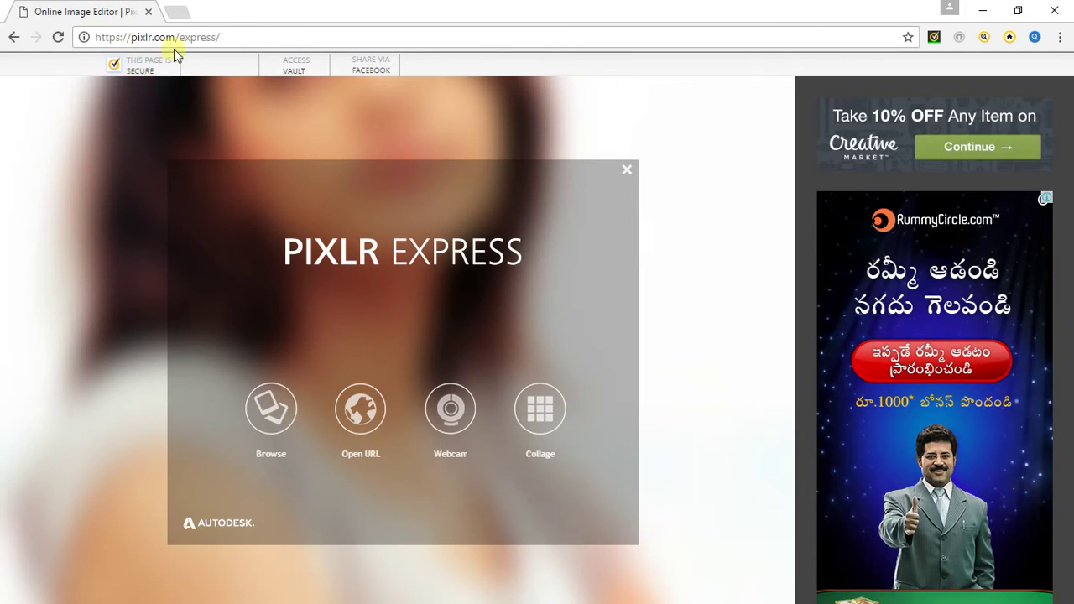
# Start a new photo collage using the 3x3 grid layout
pyautogui.click(247, 42)
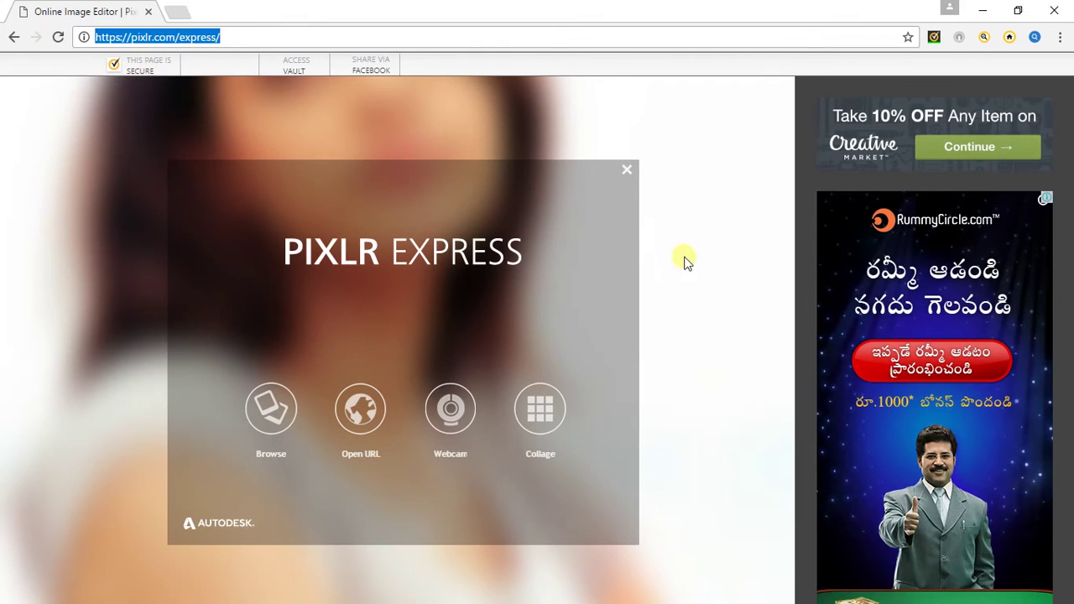
pyautogui.click(703, 300)
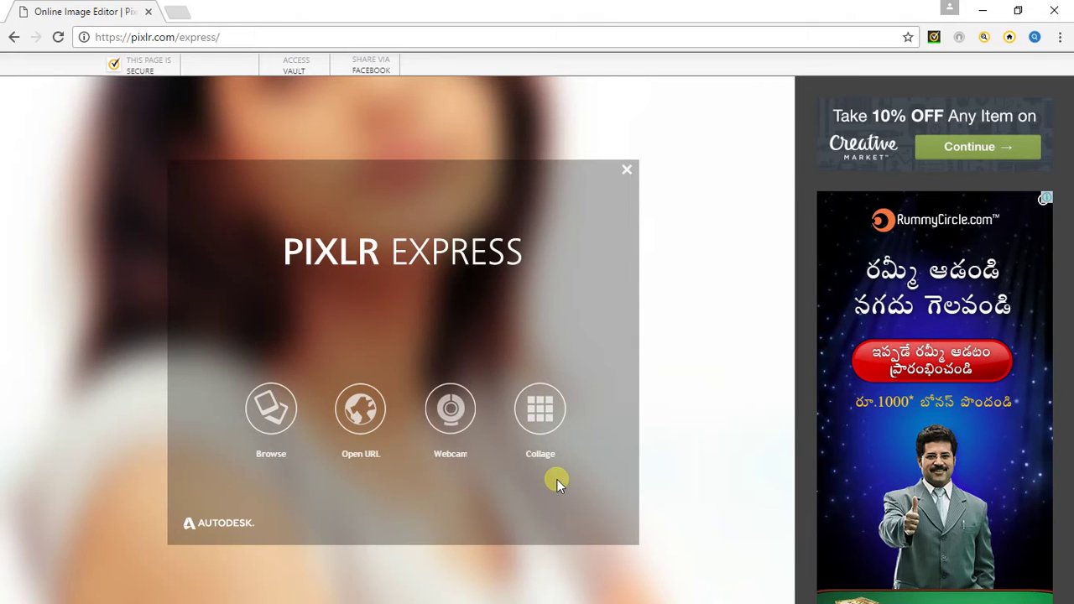
pyautogui.click(540, 409)
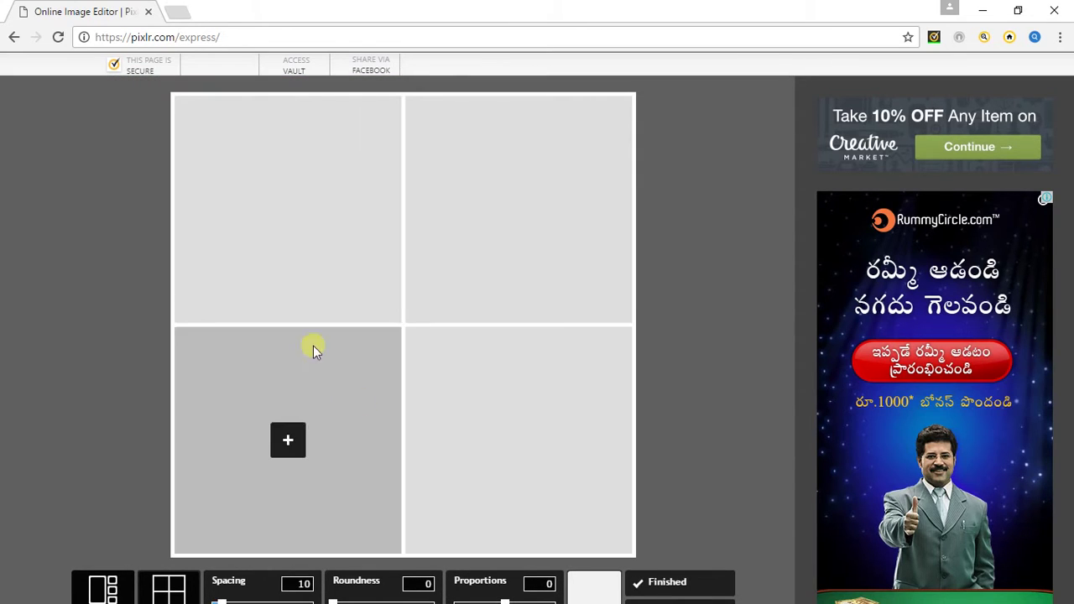
pyautogui.click(182, 592)
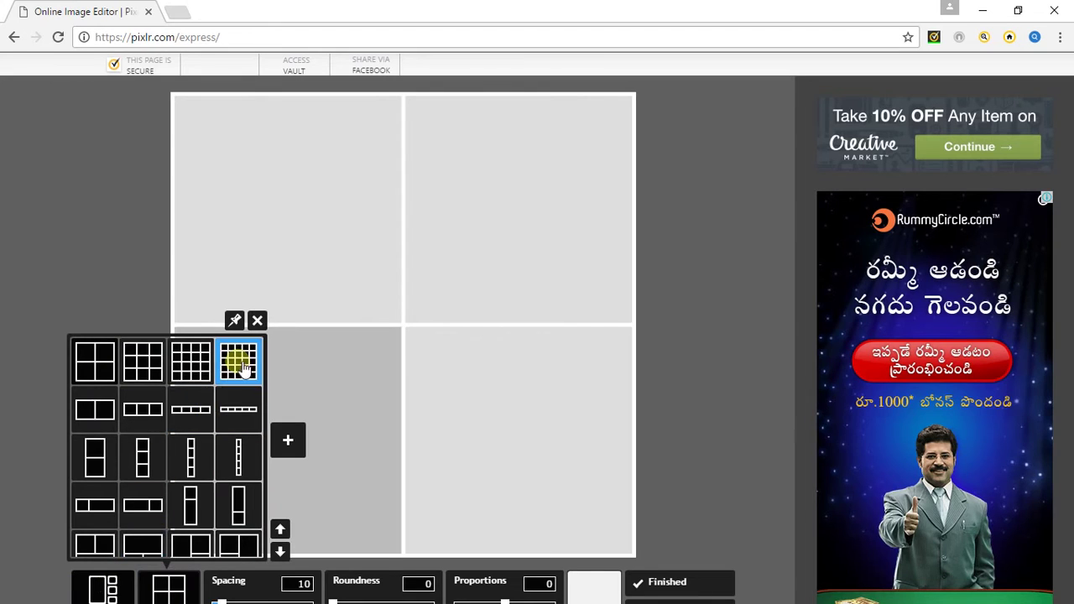
pyautogui.click(145, 366)
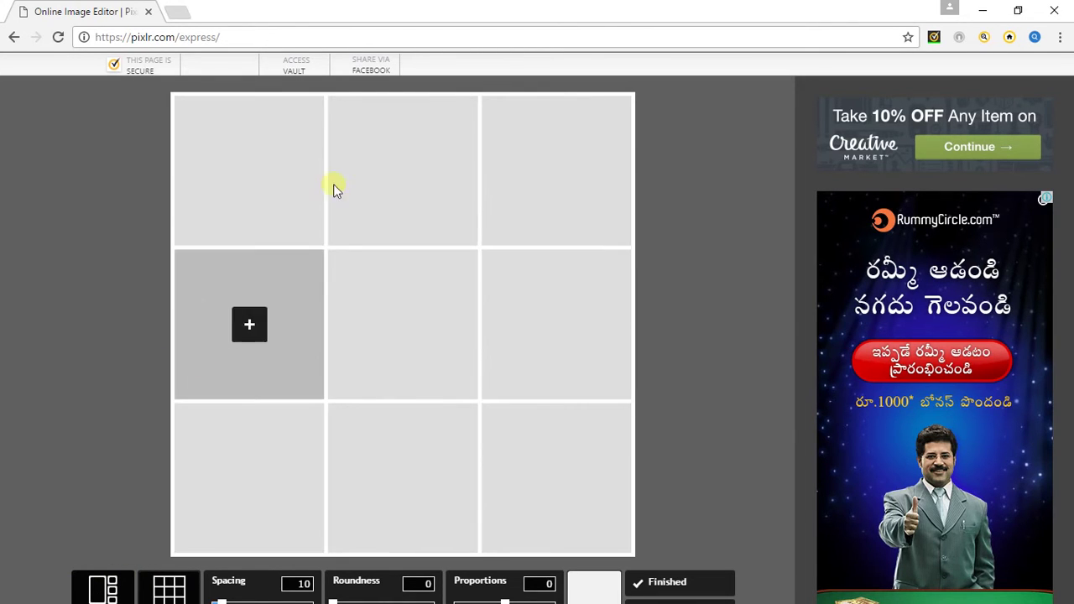
# Fill the grid with all nine portrait photos, shifting the centre and middle-left photos down
pyautogui.click(261, 173)
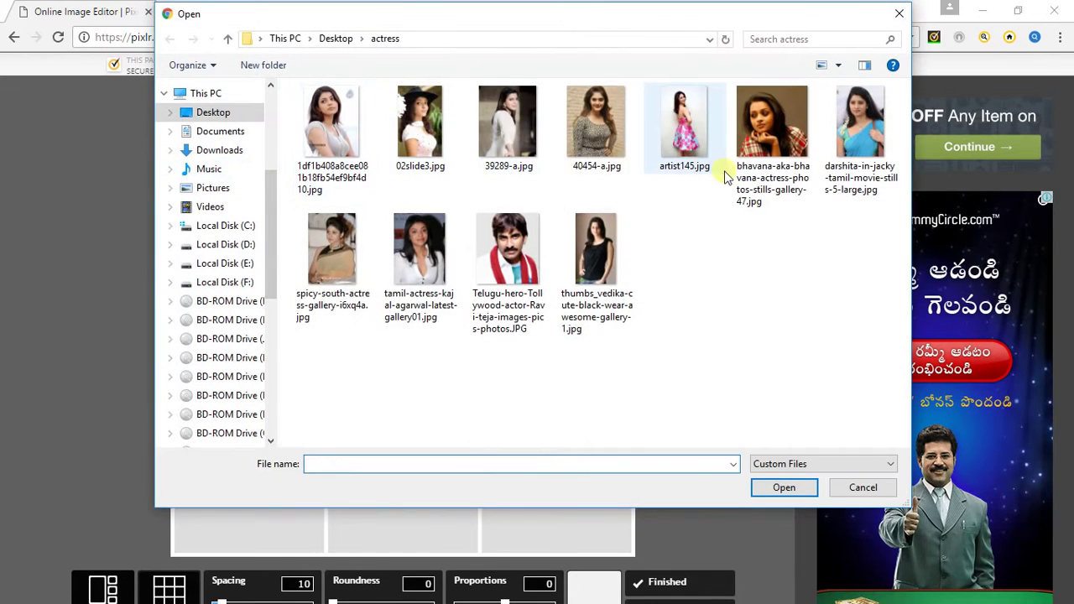
pyautogui.moveTo(871, 210)
pyautogui.mouseDown()
pyautogui.moveTo(380, 137)
pyautogui.moveTo(296, 140)
pyautogui.mouseUp()
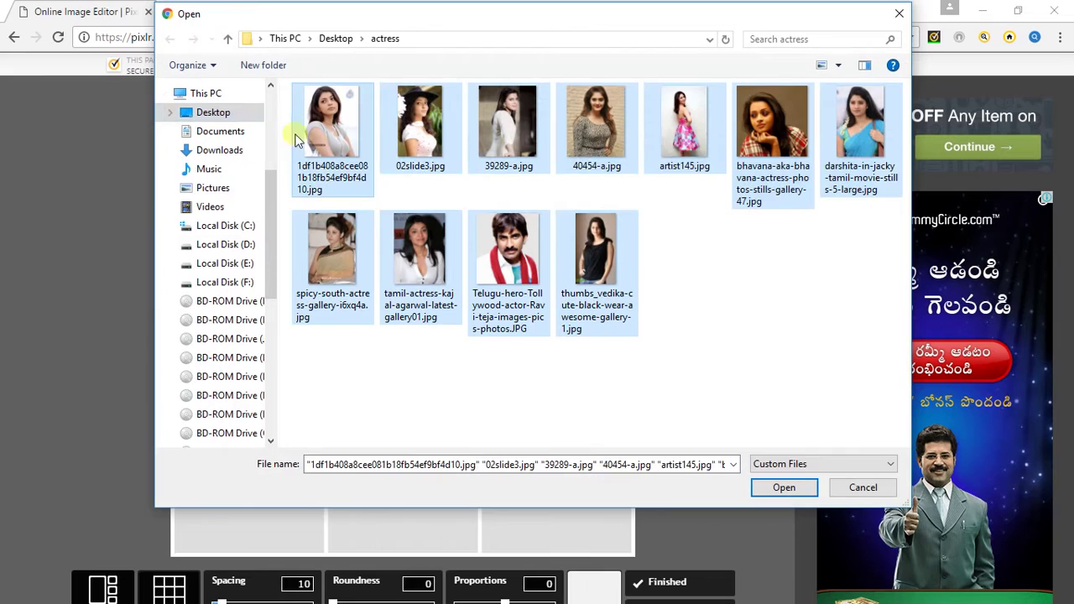
pyautogui.click(781, 488)
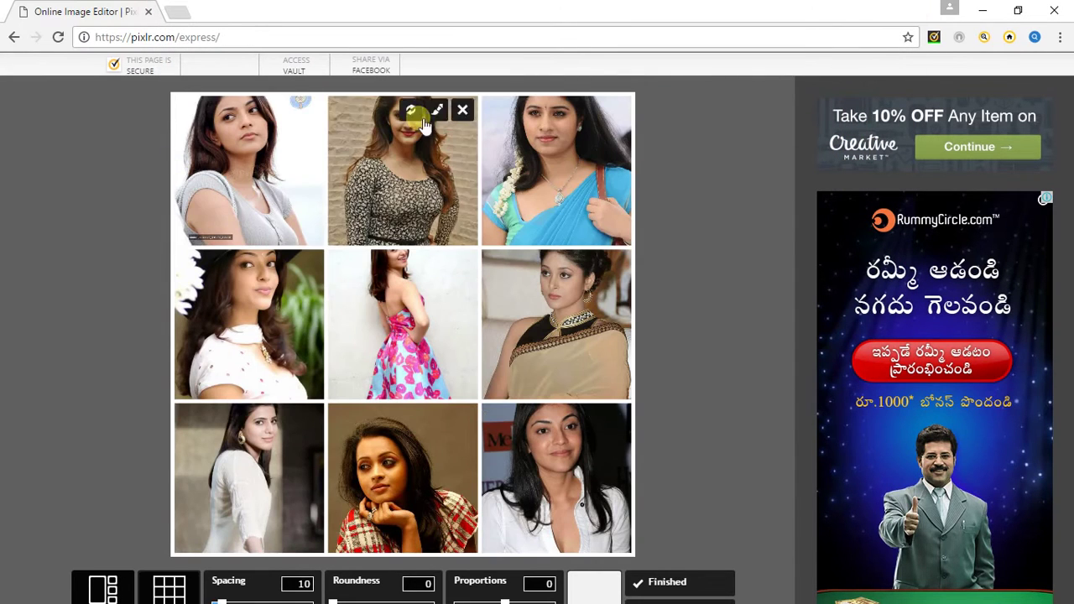
pyautogui.moveTo(417, 298); pyautogui.dragTo(412, 333)
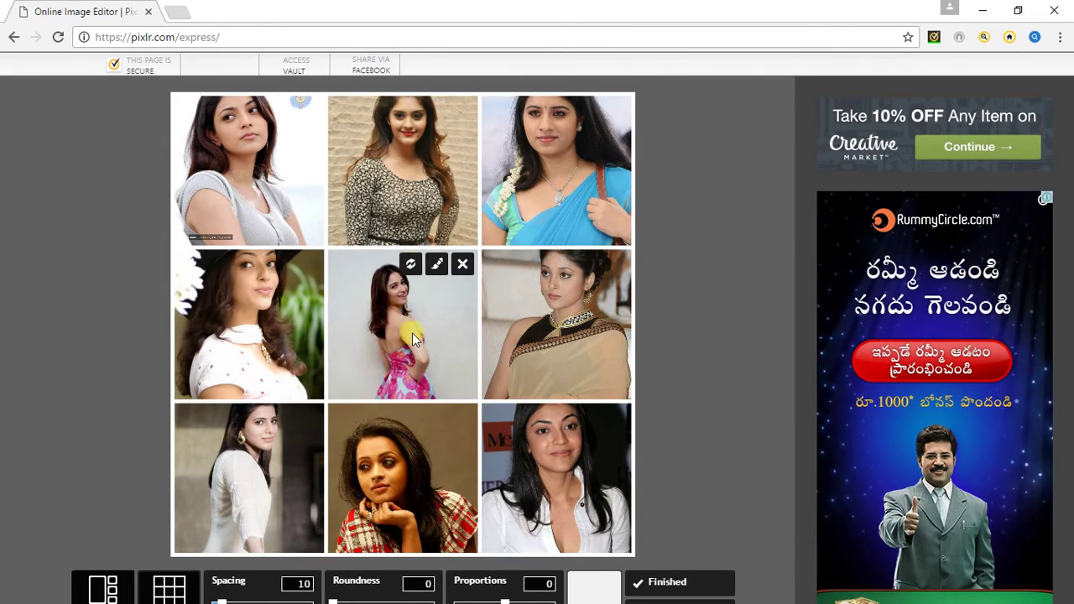
pyautogui.moveTo(217, 290); pyautogui.dragTo(223, 326)
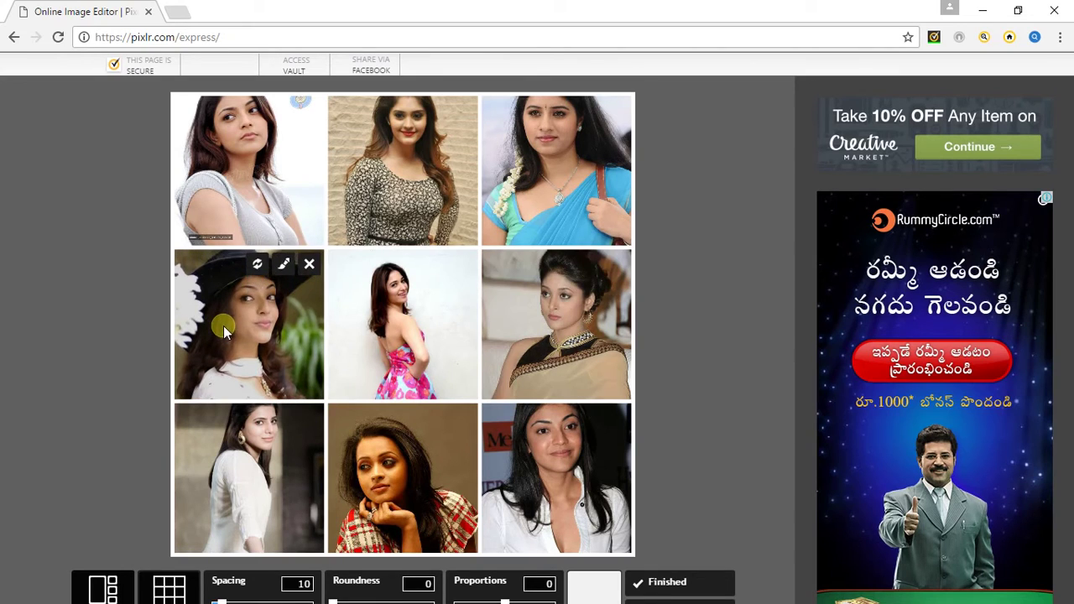
# Try several layouts, settling on two columns by three rows, and reframe the middle-left photo
pyautogui.click(168, 588)
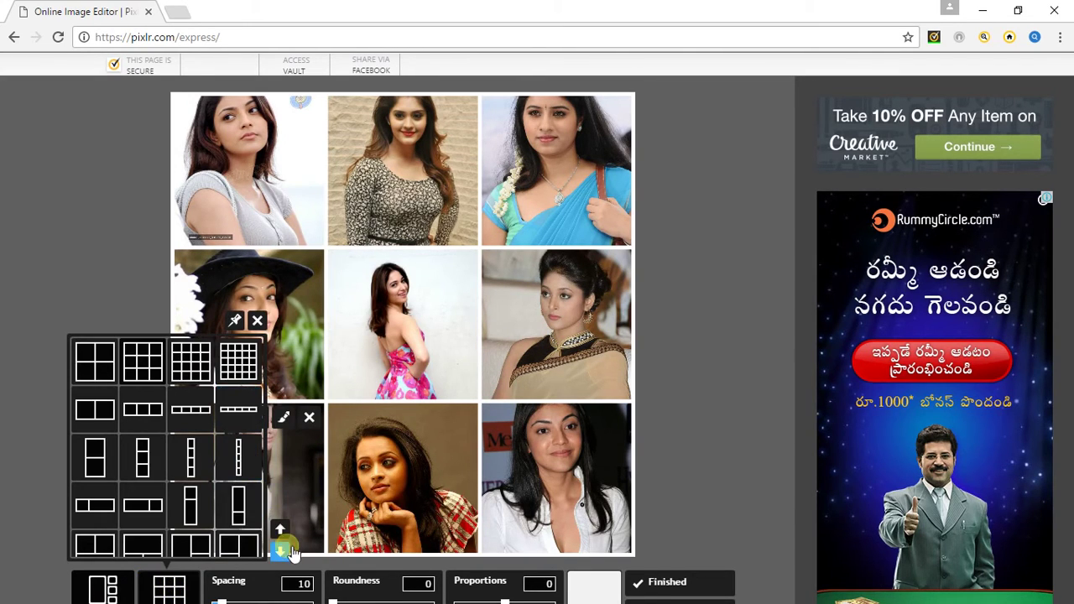
pyautogui.click(280, 552)
pyautogui.click(280, 530)
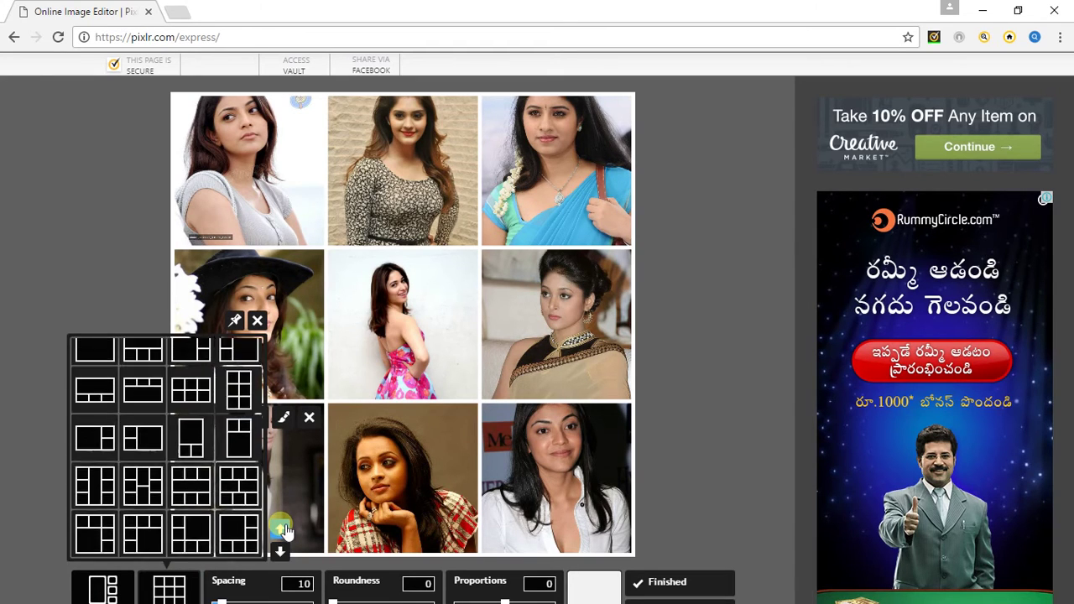
pyautogui.click(245, 437)
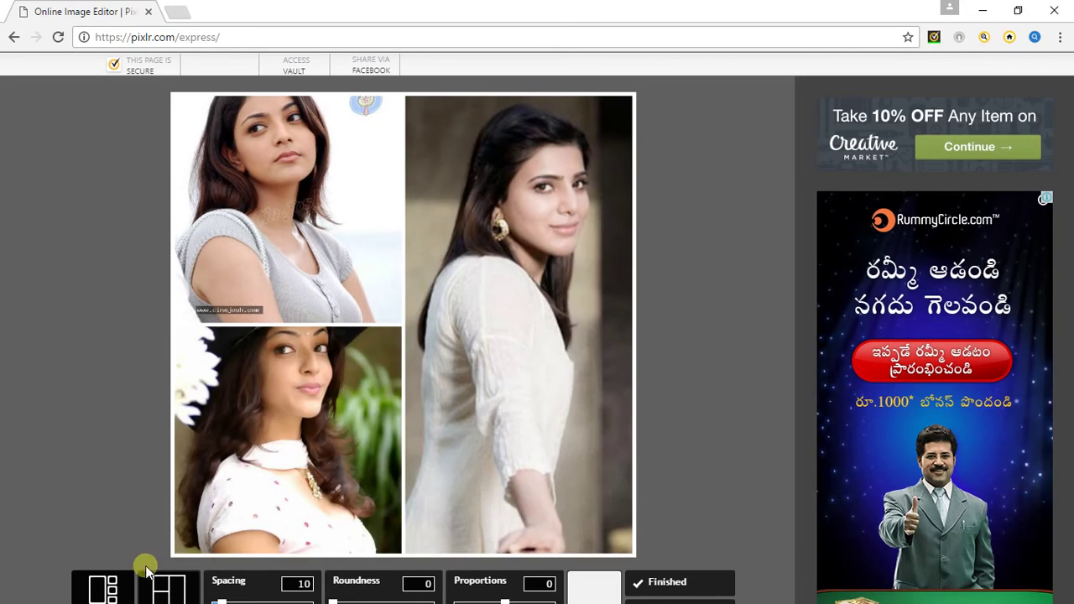
pyautogui.click(166, 588)
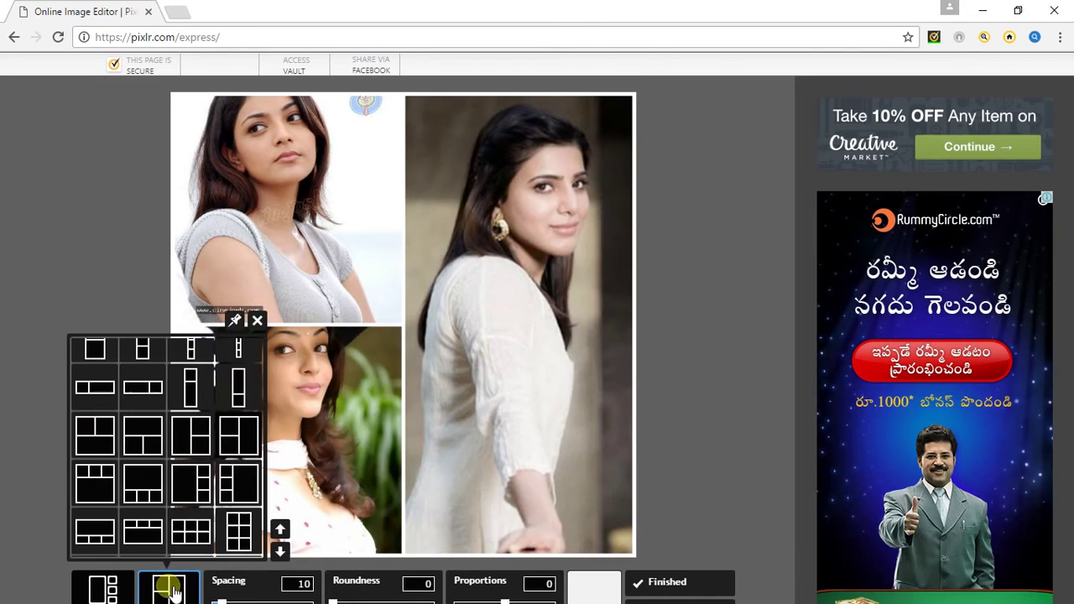
pyautogui.click(238, 529)
pyautogui.moveTo(312, 336); pyautogui.dragTo(310, 369)
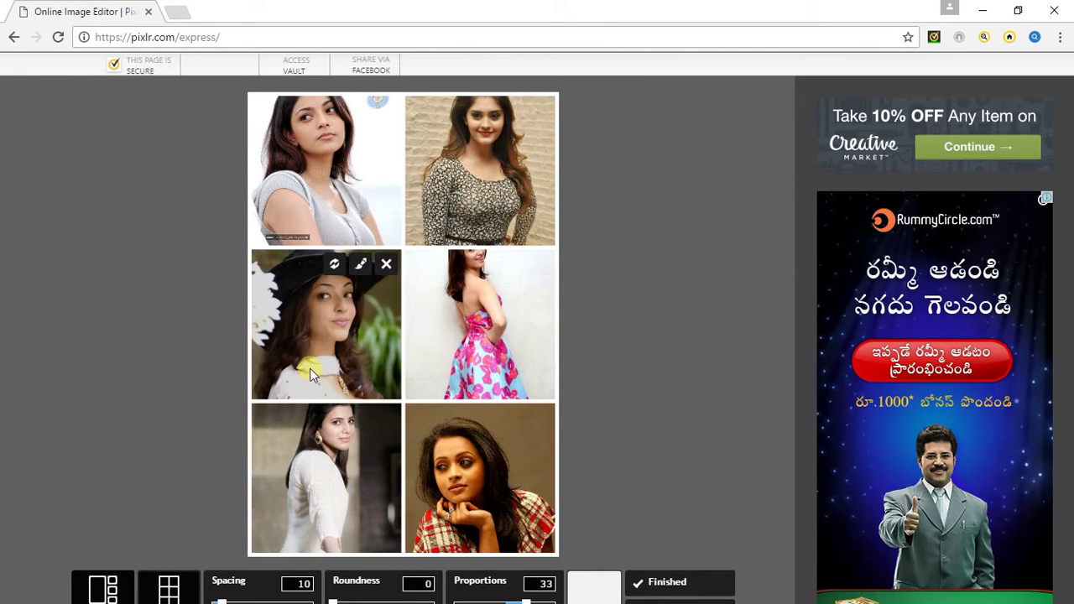
pyautogui.moveTo(322, 319); pyautogui.dragTo(323, 334)
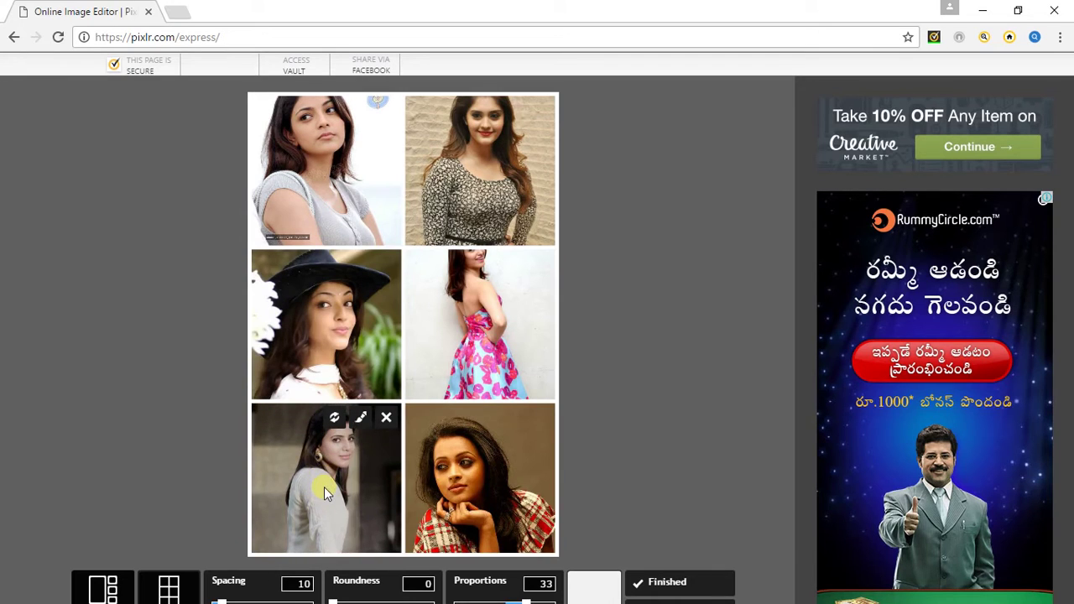
# Apply the ten-cell layout with two large cells and reframe the bottom-left and pink-dress photos
pyautogui.click(169, 587)
pyautogui.click(280, 551)
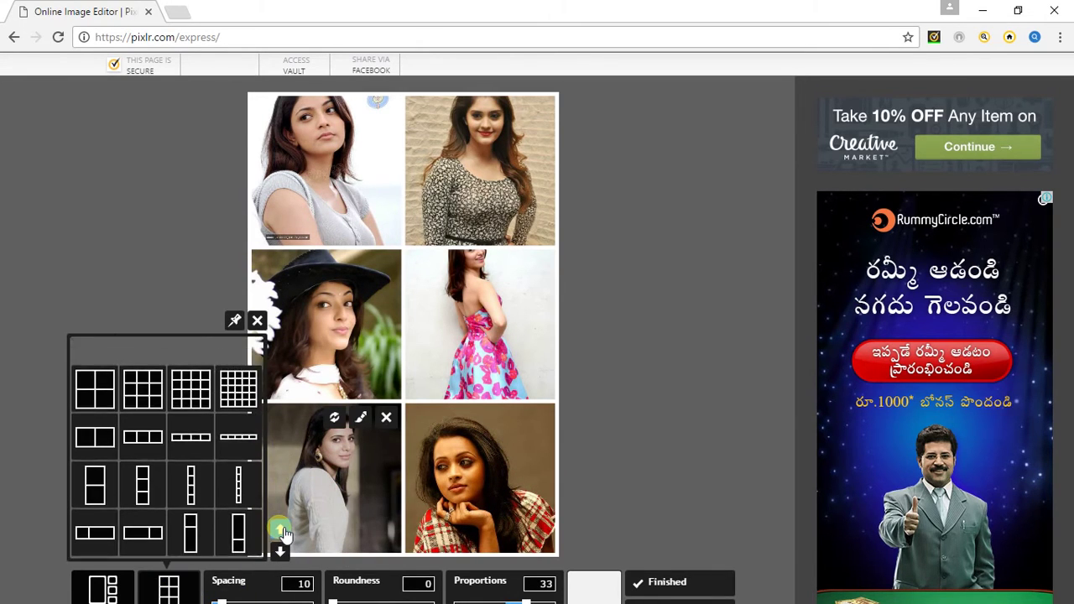
pyautogui.click(281, 552)
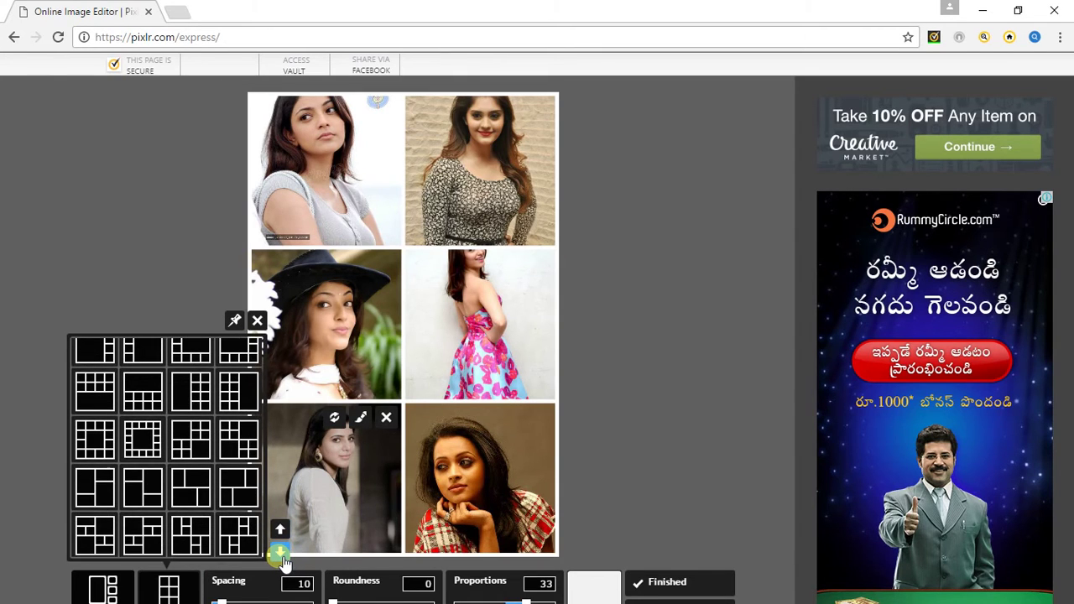
pyautogui.click(241, 437)
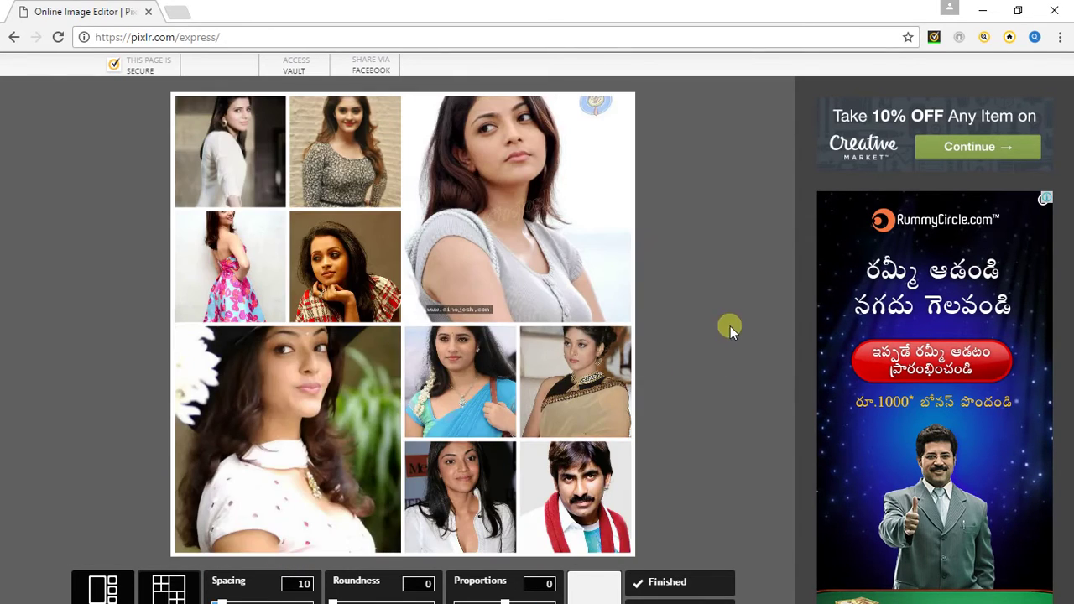
pyautogui.moveTo(293, 372); pyautogui.dragTo(276, 432)
pyautogui.moveTo(497, 214); pyautogui.dragTo(500, 225)
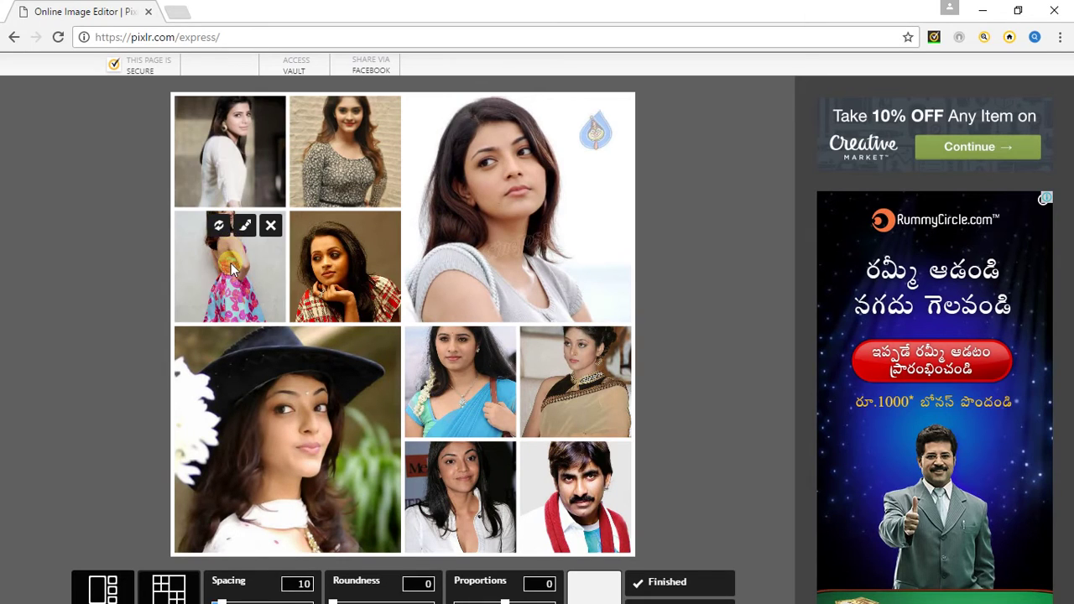
pyautogui.moveTo(226, 251); pyautogui.dragTo(237, 292)
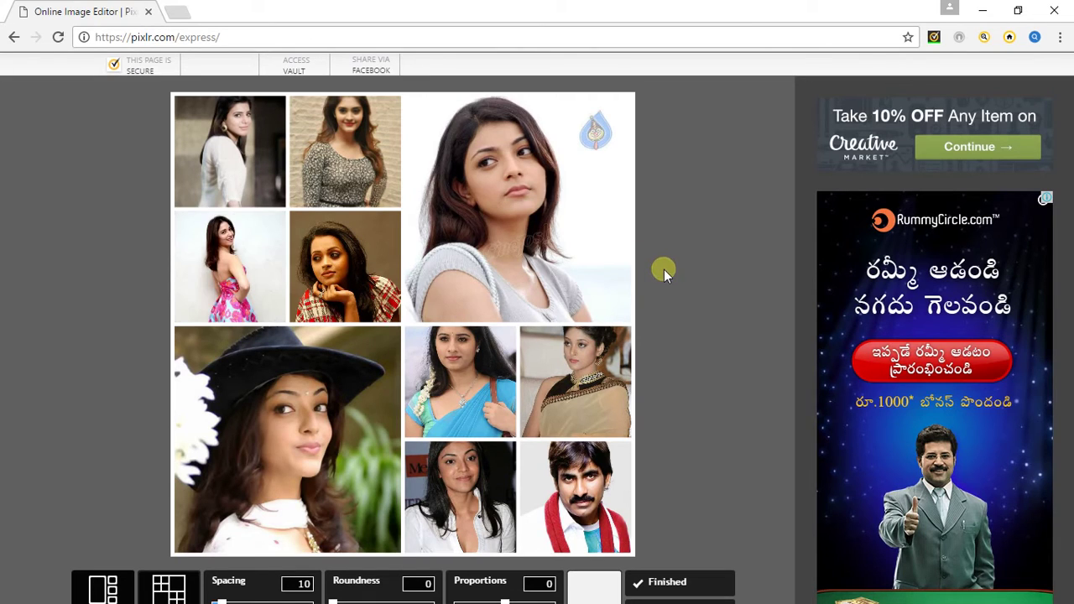
pyautogui.moveTo(460, 382)
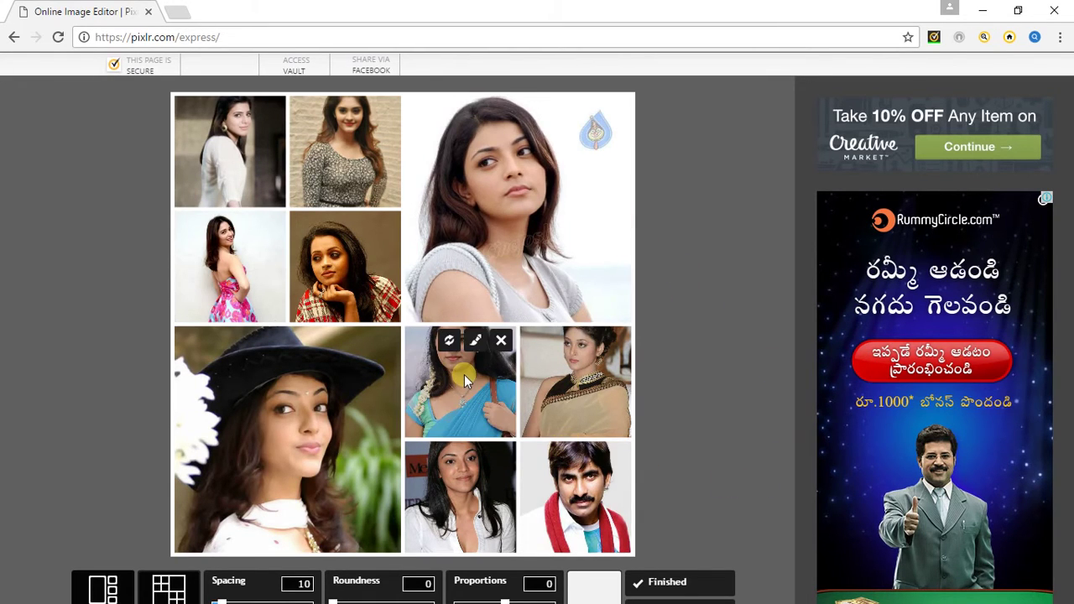
# Finish the collage and save it as collage.jpg at quality 100 in the actress folder
pyautogui.click(682, 585)
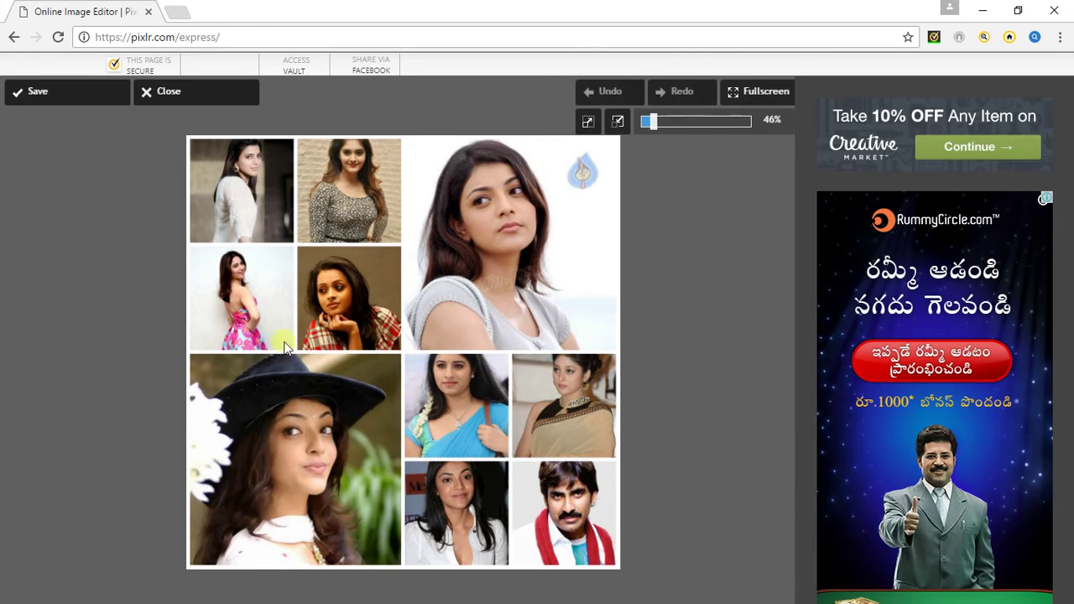
pyautogui.click(56, 102)
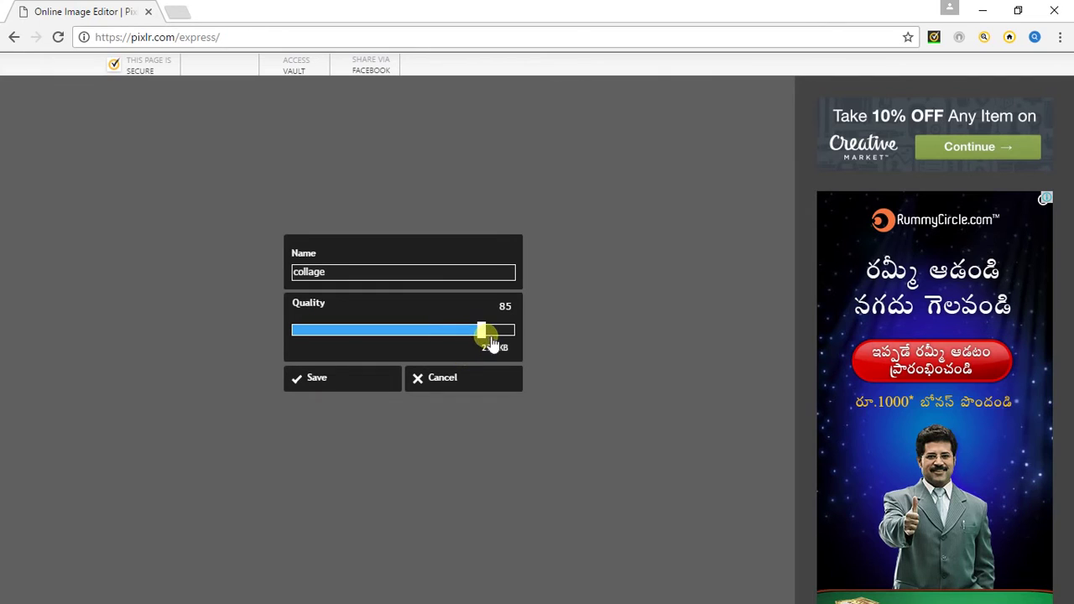
pyautogui.moveTo(488, 339); pyautogui.dragTo(532, 338)
pyautogui.click(316, 379)
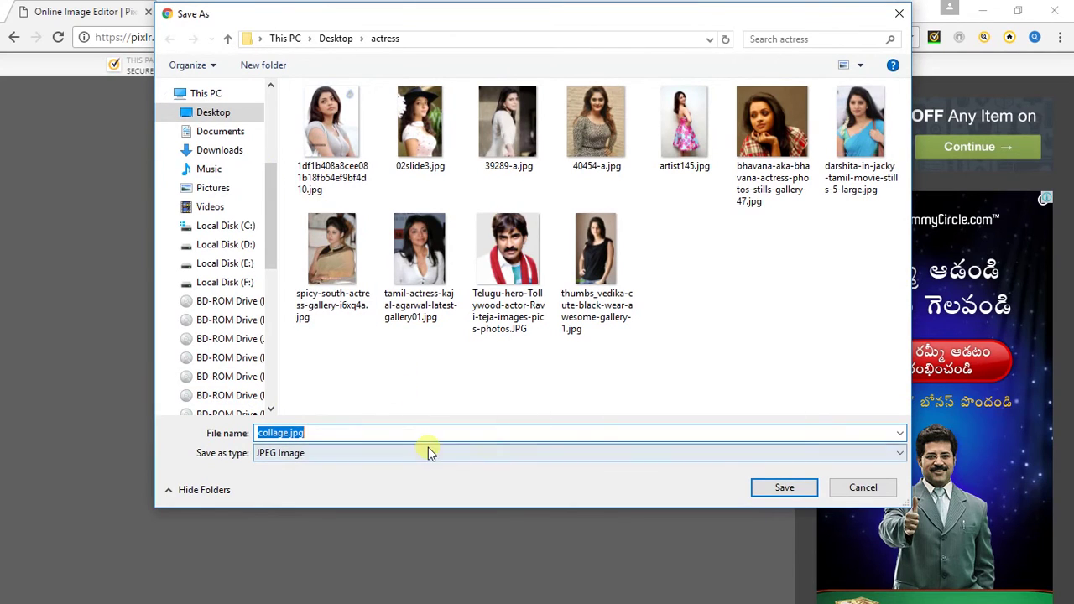
pyautogui.click(763, 488)
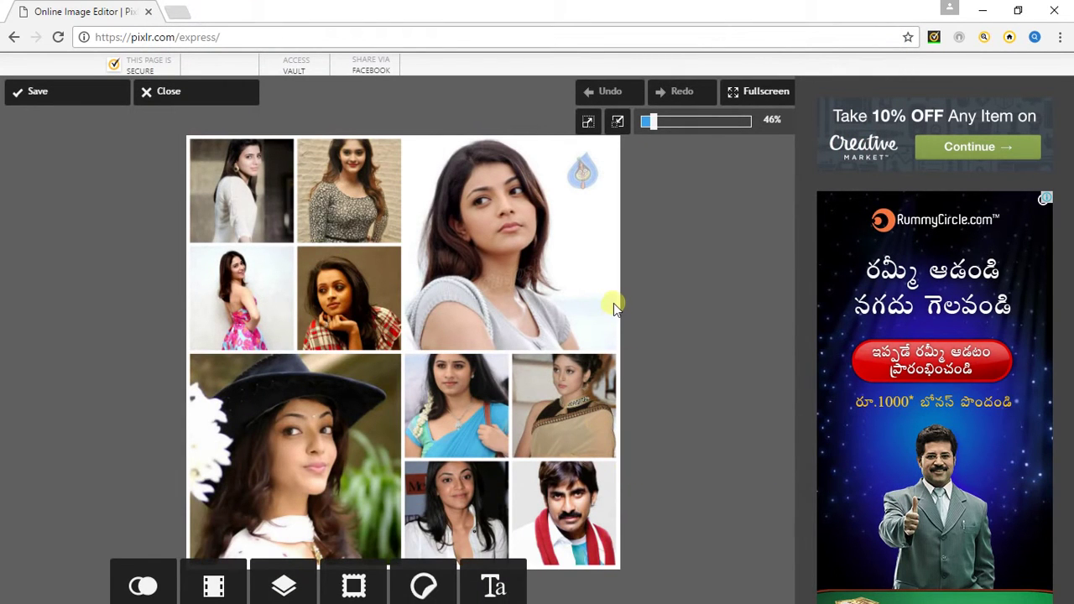
# Close the collage and open the Telugu-hero portrait JPG from the actress folder
pyautogui.click(193, 91)
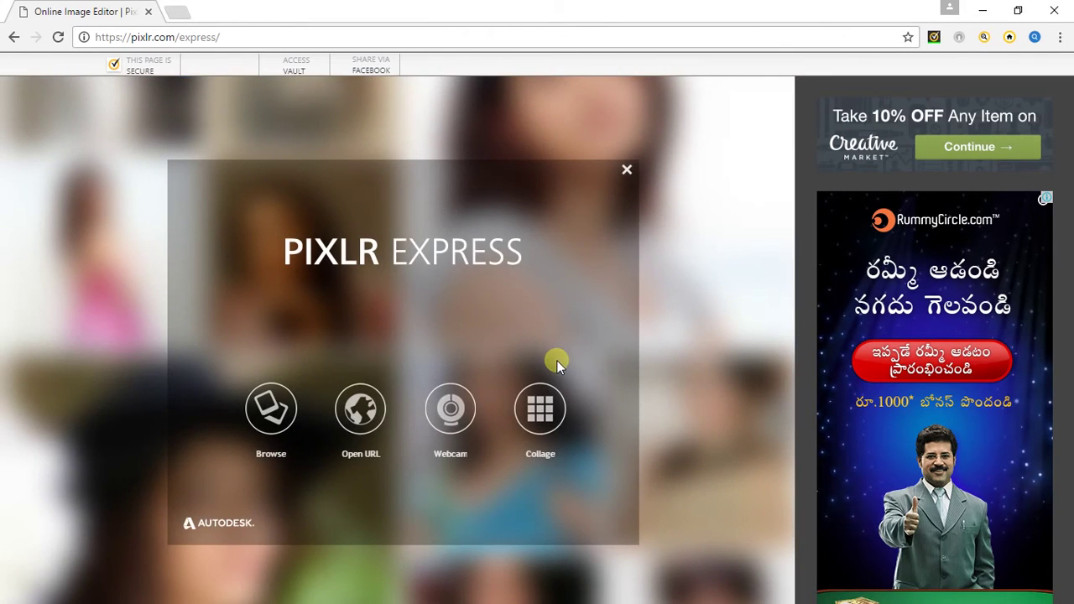
pyautogui.click(280, 415)
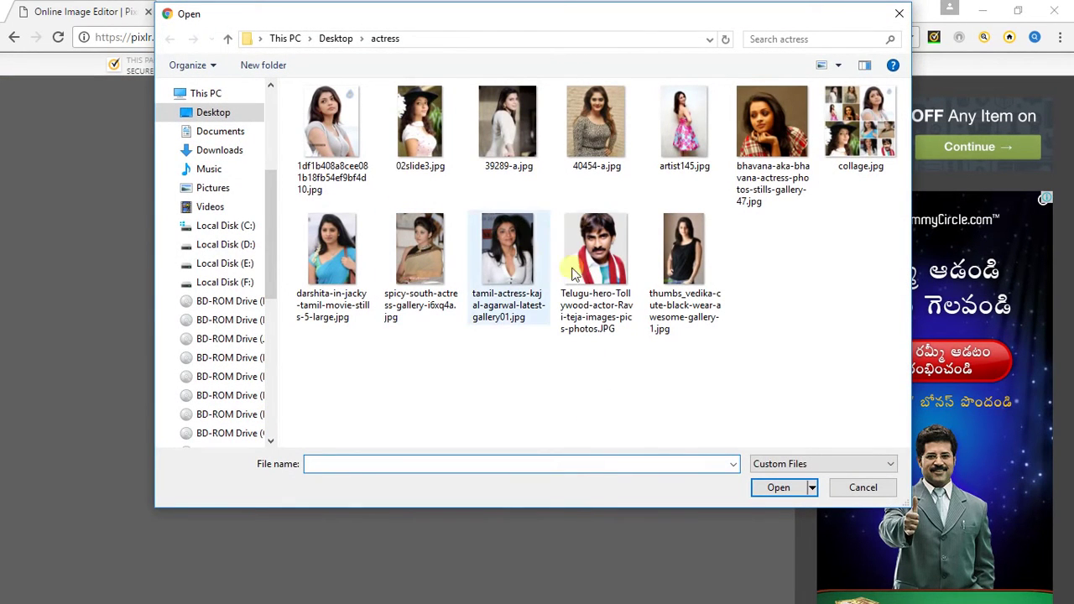
pyautogui.click(598, 262)
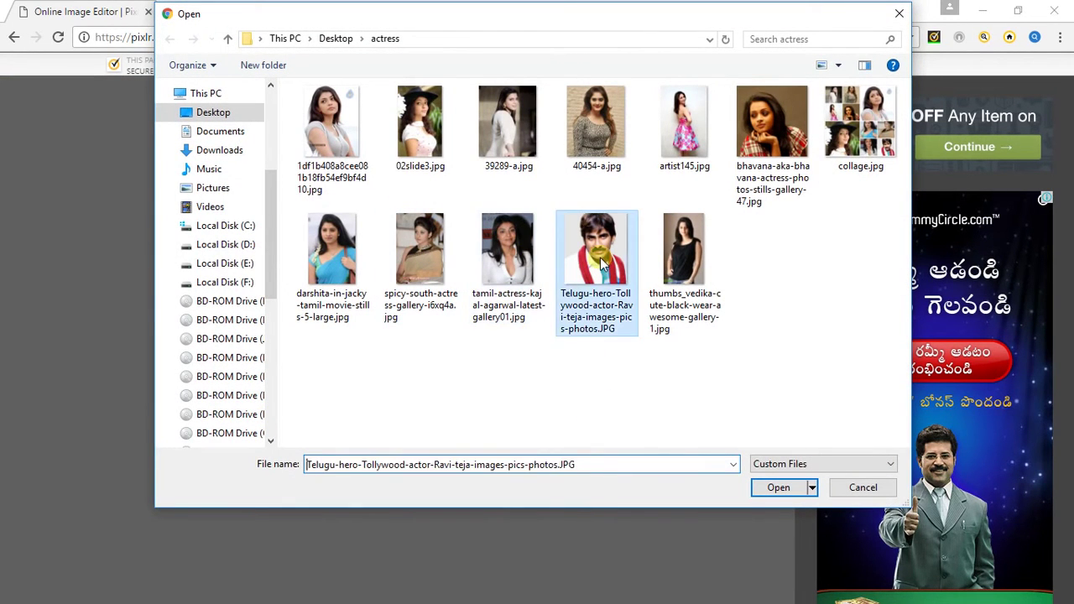
pyautogui.click(773, 488)
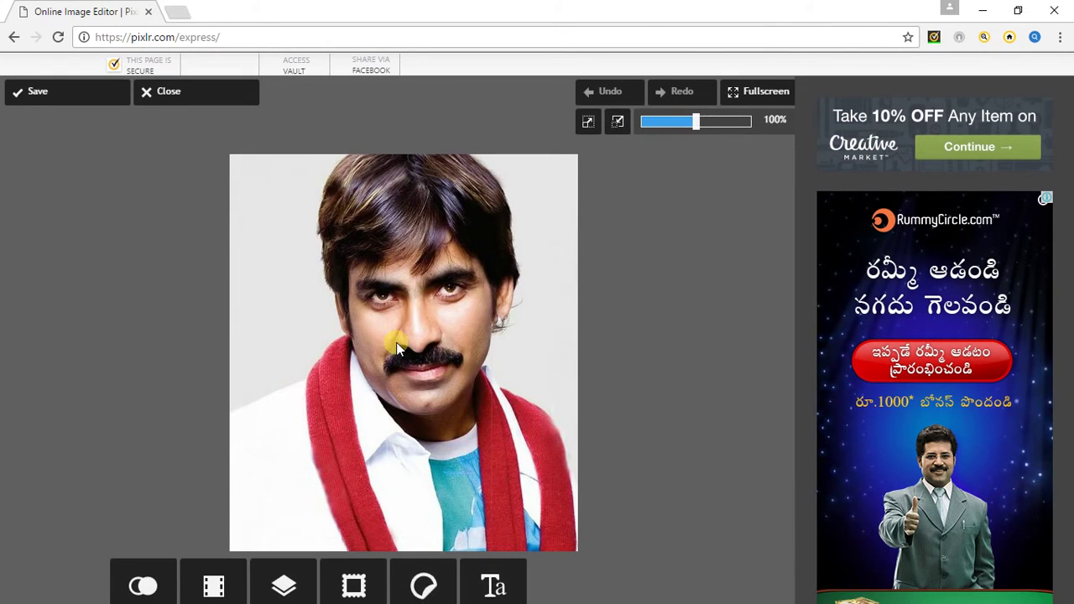
# Add the green aviator sunglasses sticker from the Accessories category
pyautogui.click(279, 592)
pyautogui.click(350, 587)
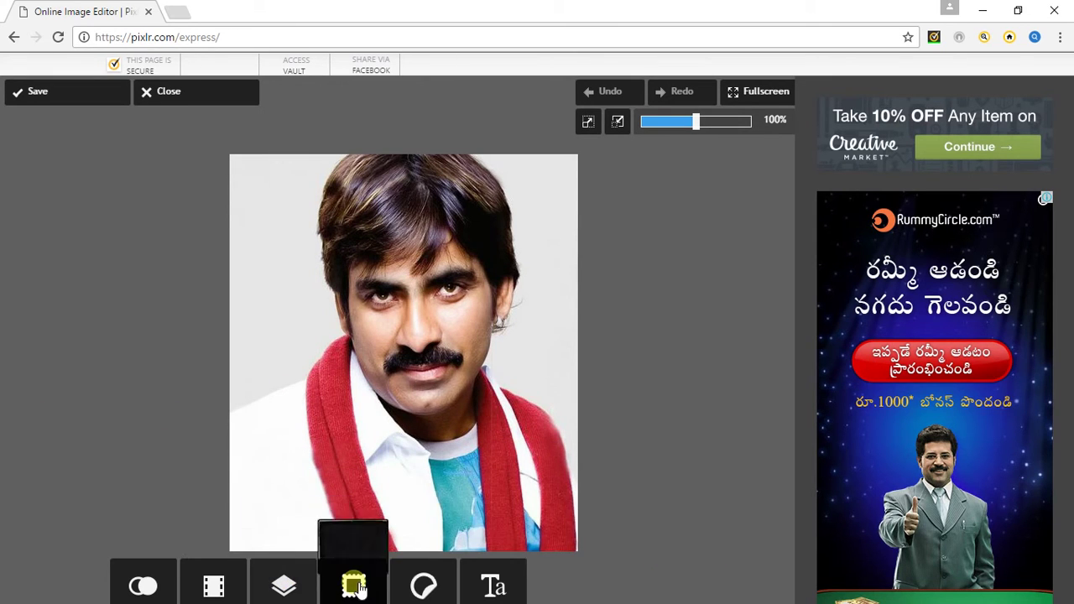
pyautogui.click(410, 587)
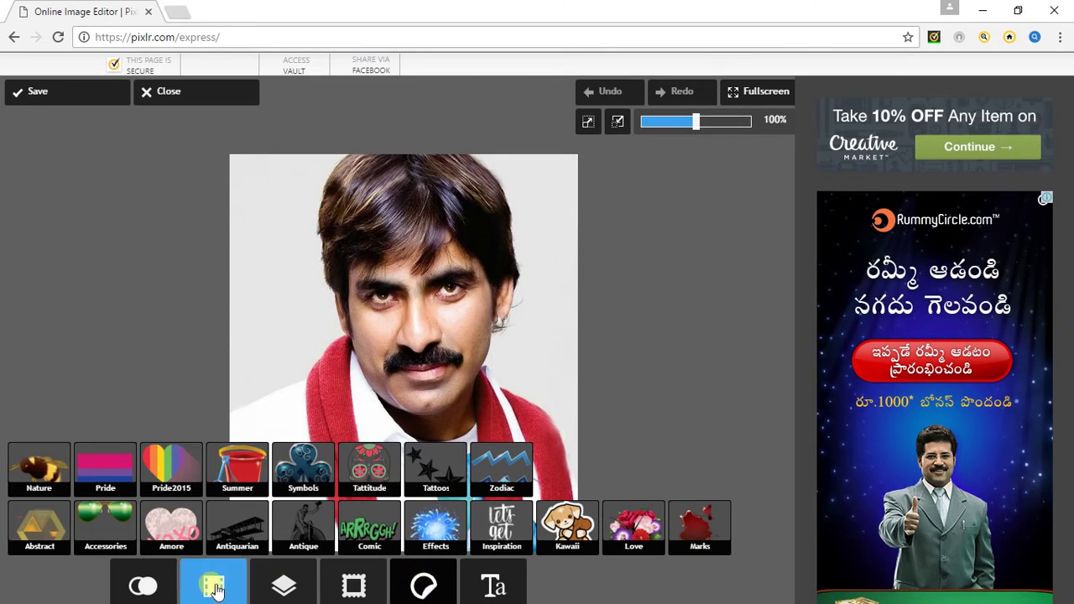
pyautogui.click(114, 542)
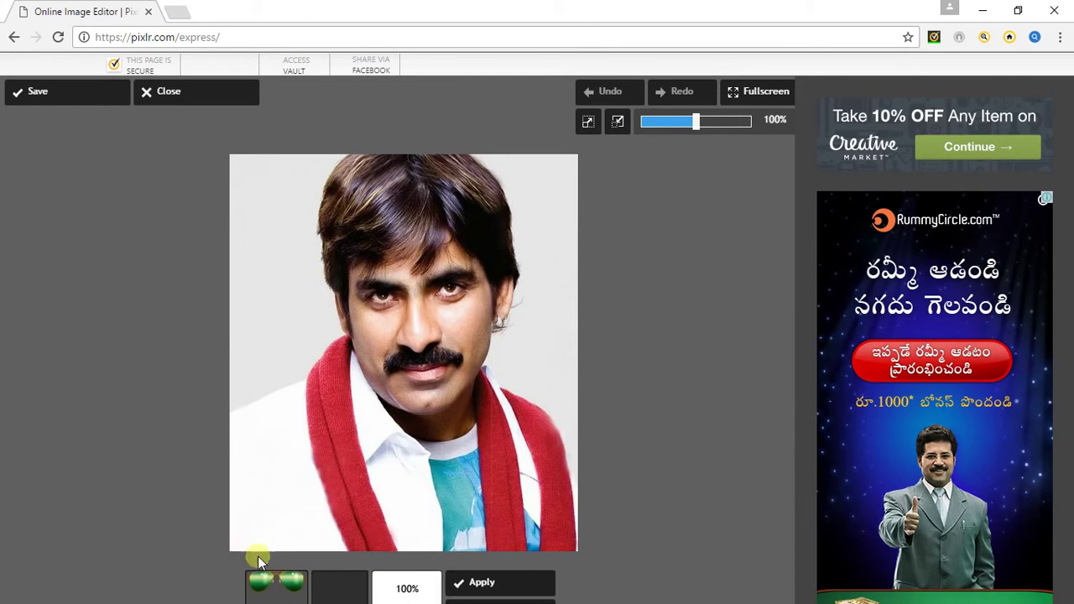
pyautogui.click(267, 579)
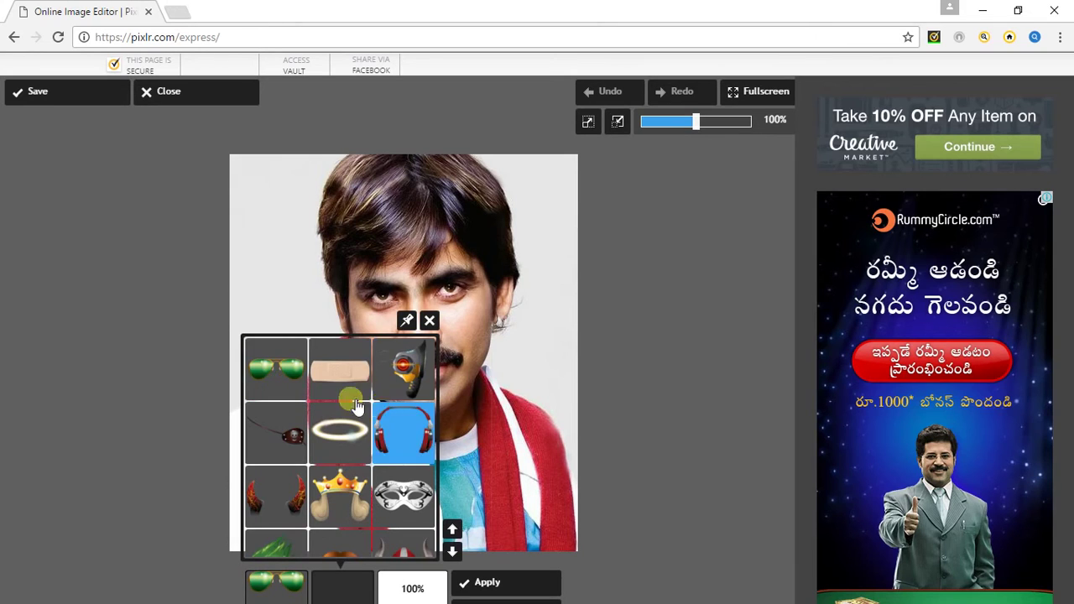
pyautogui.click(452, 551)
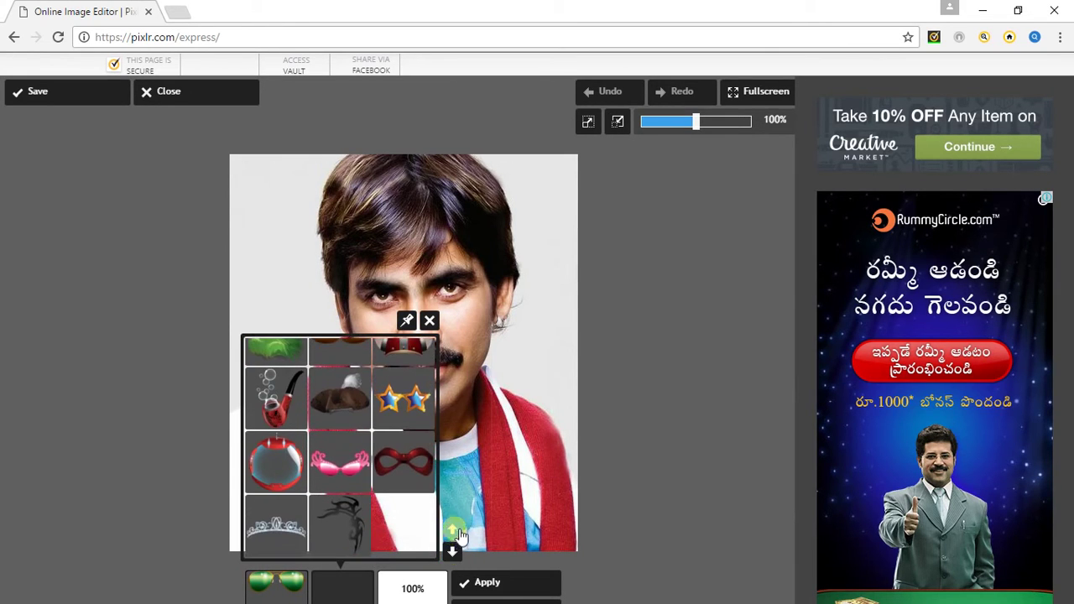
pyautogui.click(457, 533)
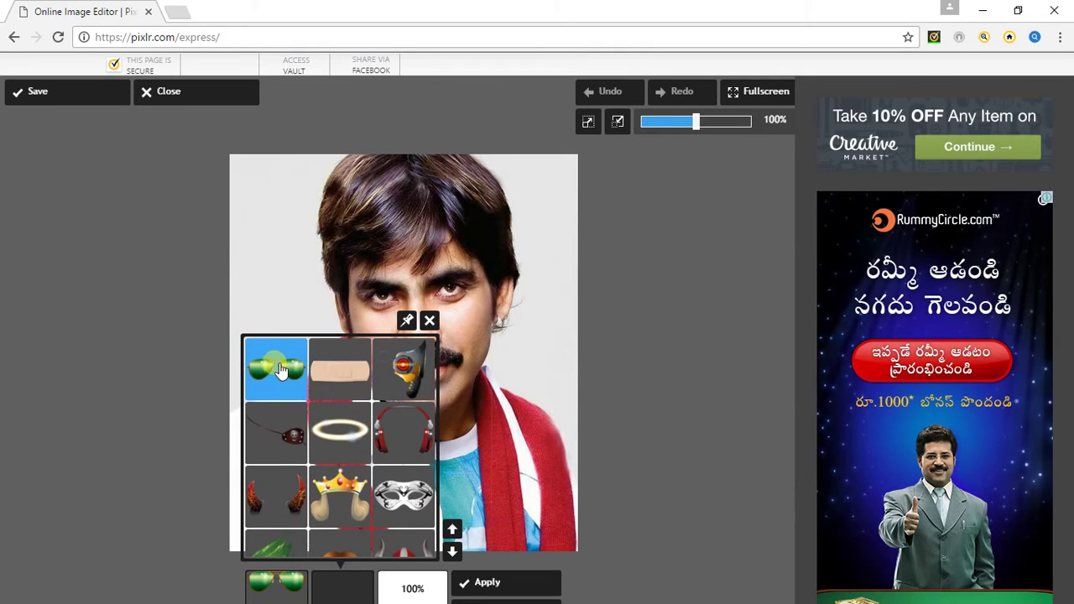
pyautogui.click(279, 371)
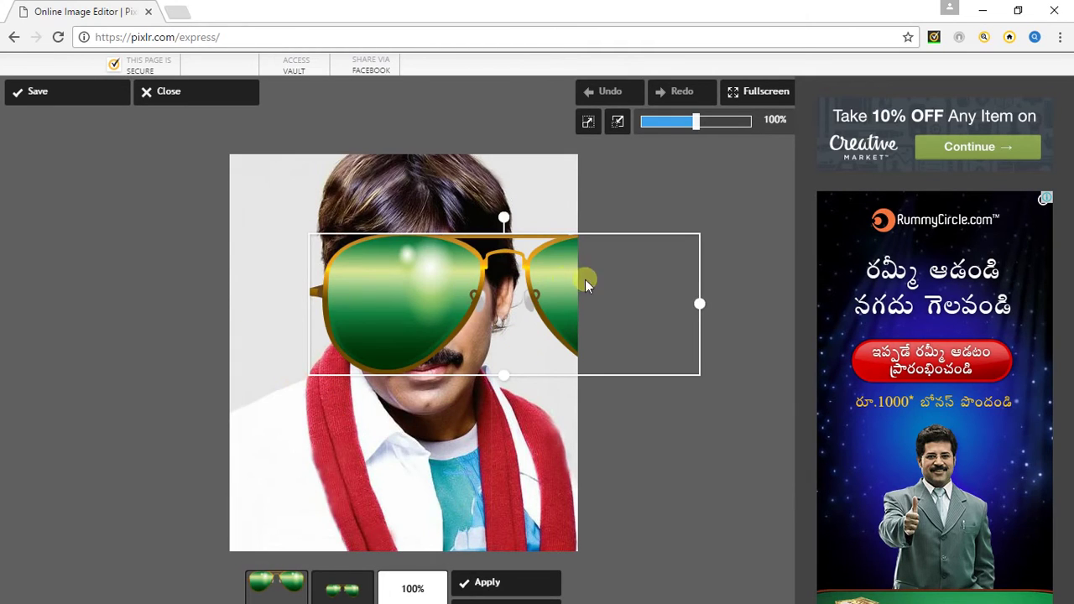
# Shrink, tilt and position the sunglasses over the man's eyes
pyautogui.moveTo(703, 307); pyautogui.dragTo(461, 304)
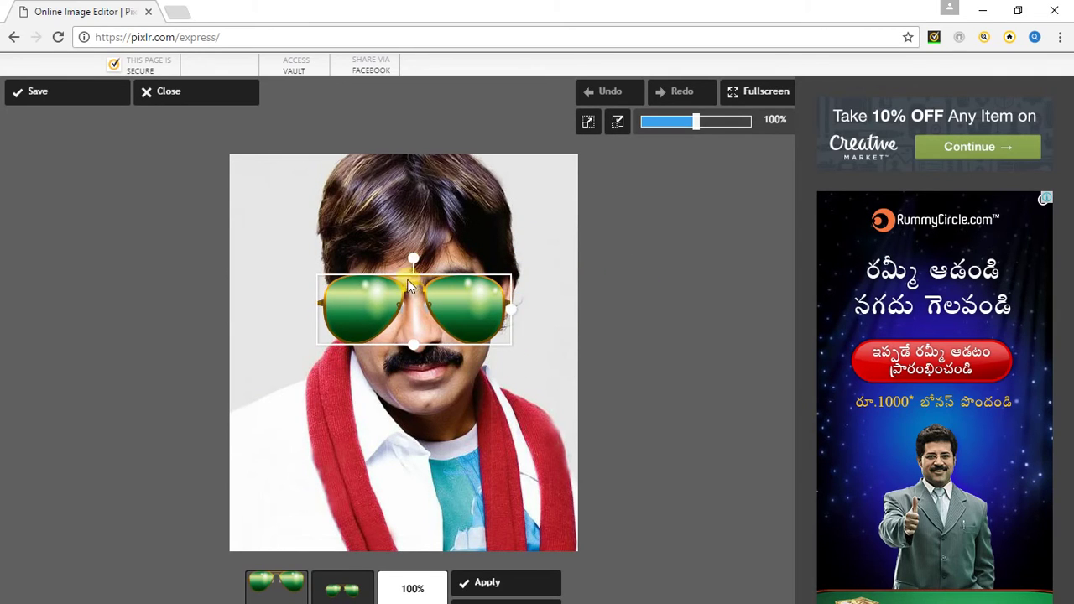
pyautogui.moveTo(419, 260); pyautogui.dragTo(408, 254)
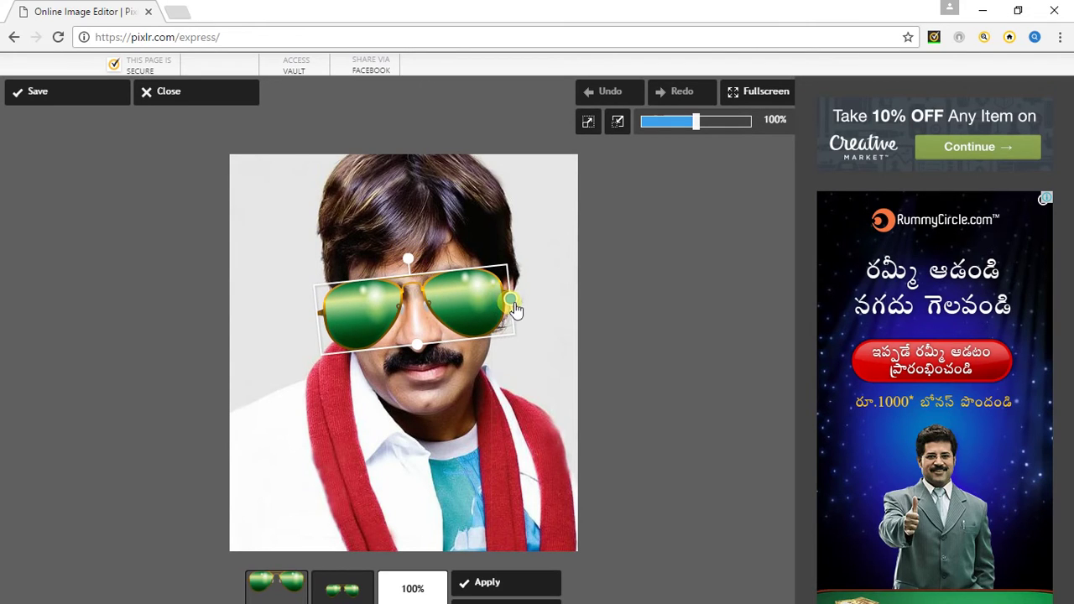
pyautogui.moveTo(514, 309); pyautogui.dragTo(499, 306)
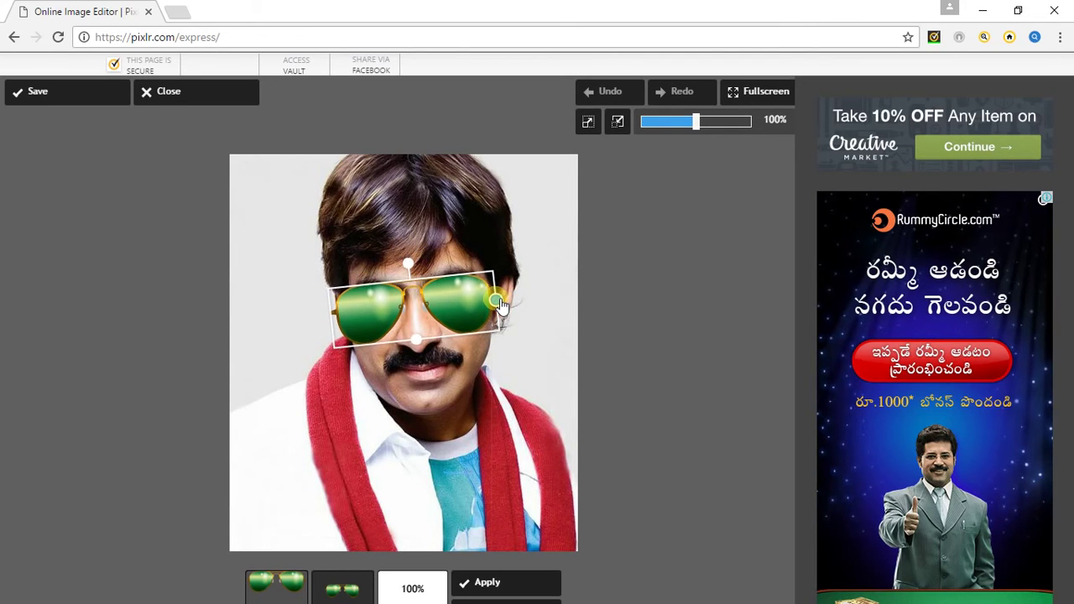
pyautogui.click(466, 301)
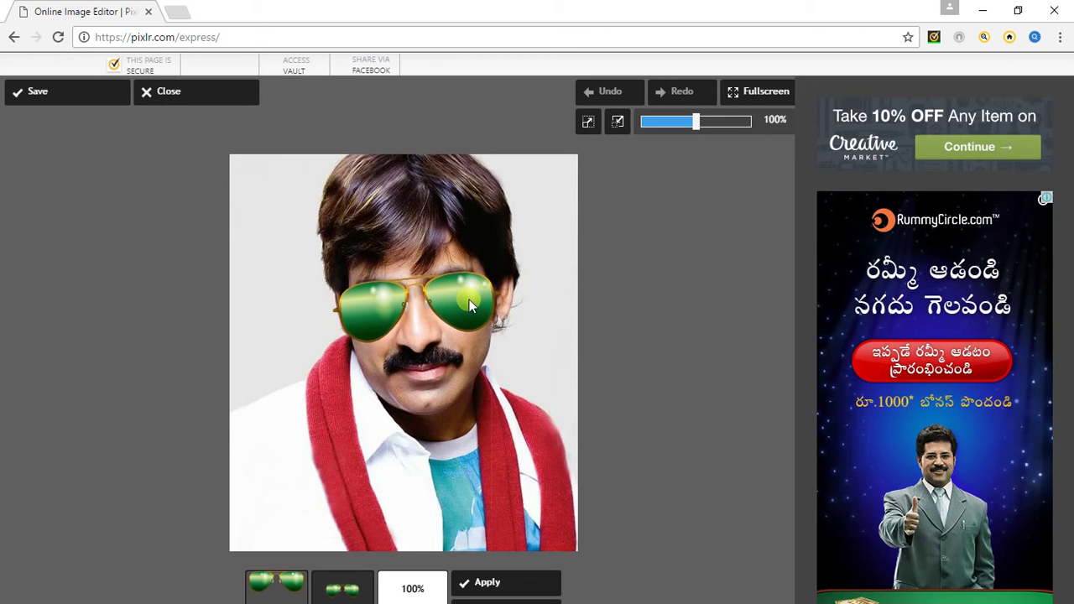
pyautogui.click(468, 300)
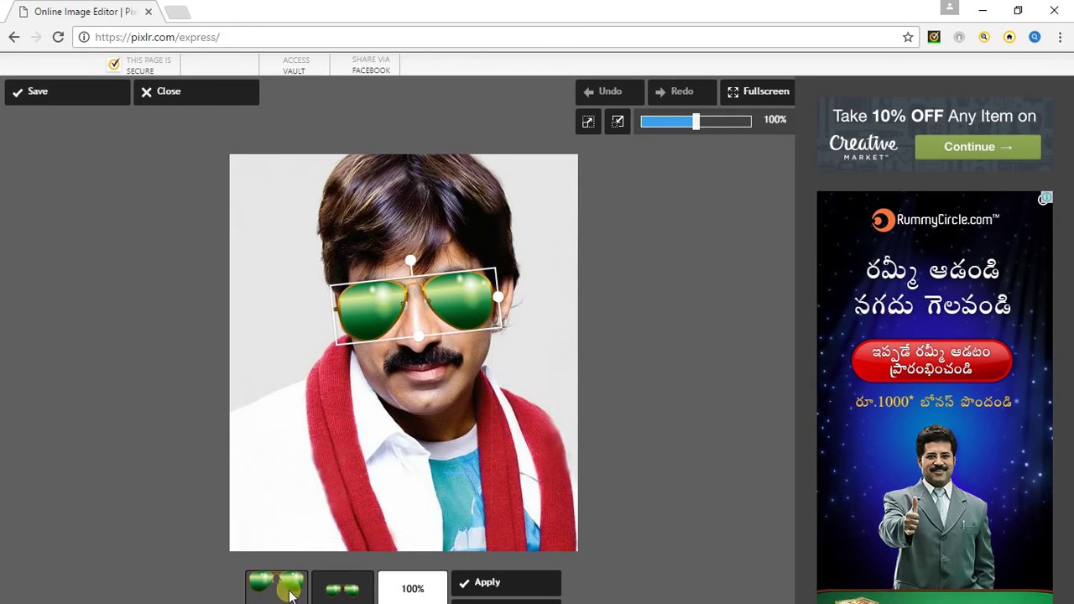
# Apply the sunglasses and add the red headphones sticker from Accessories
pyautogui.click(524, 587)
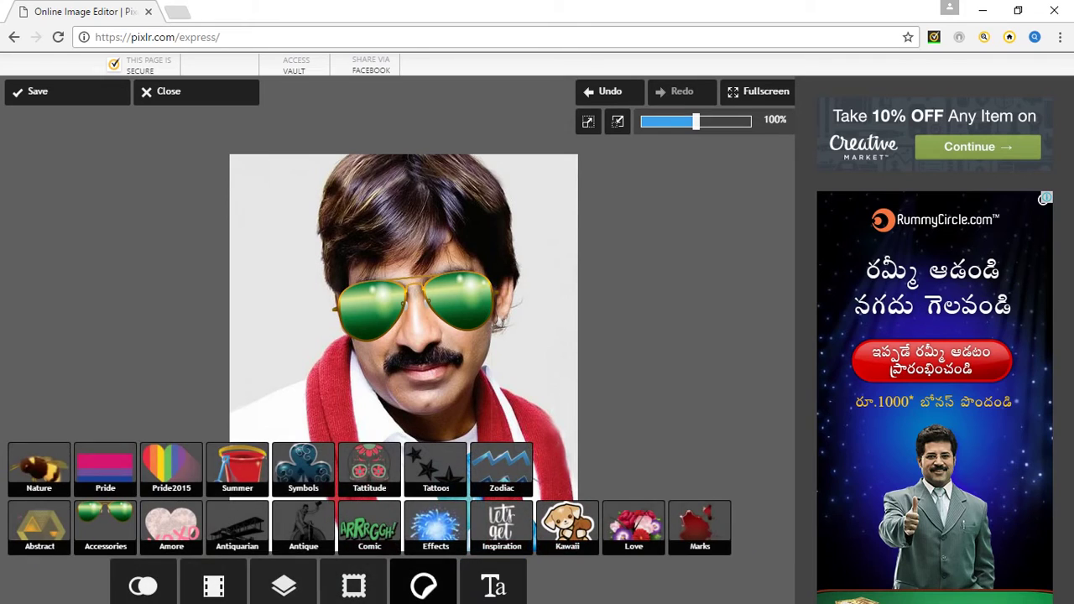
pyautogui.click(113, 537)
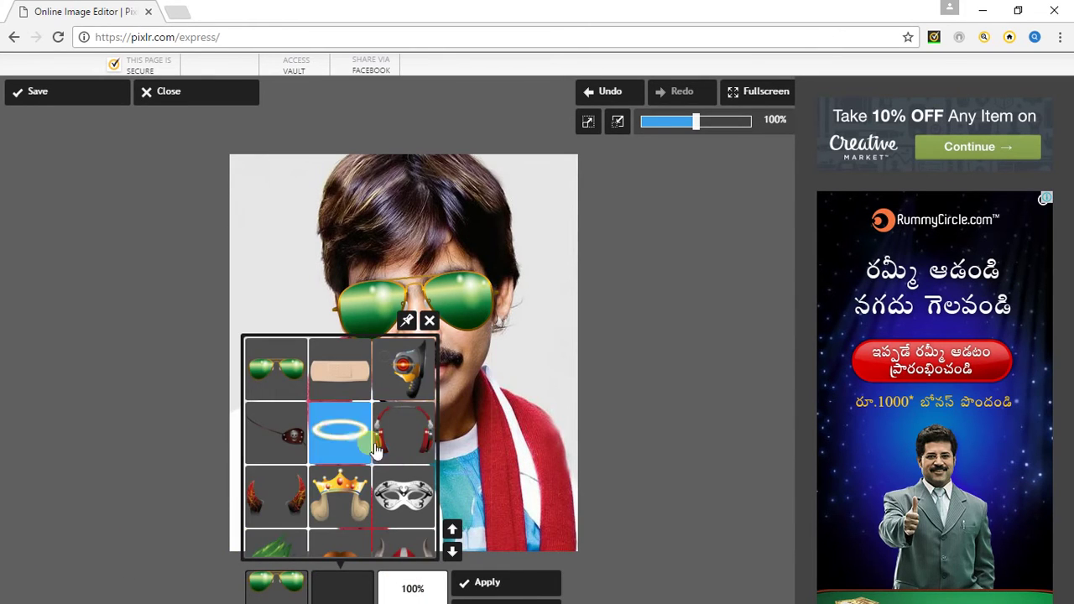
pyautogui.click(415, 443)
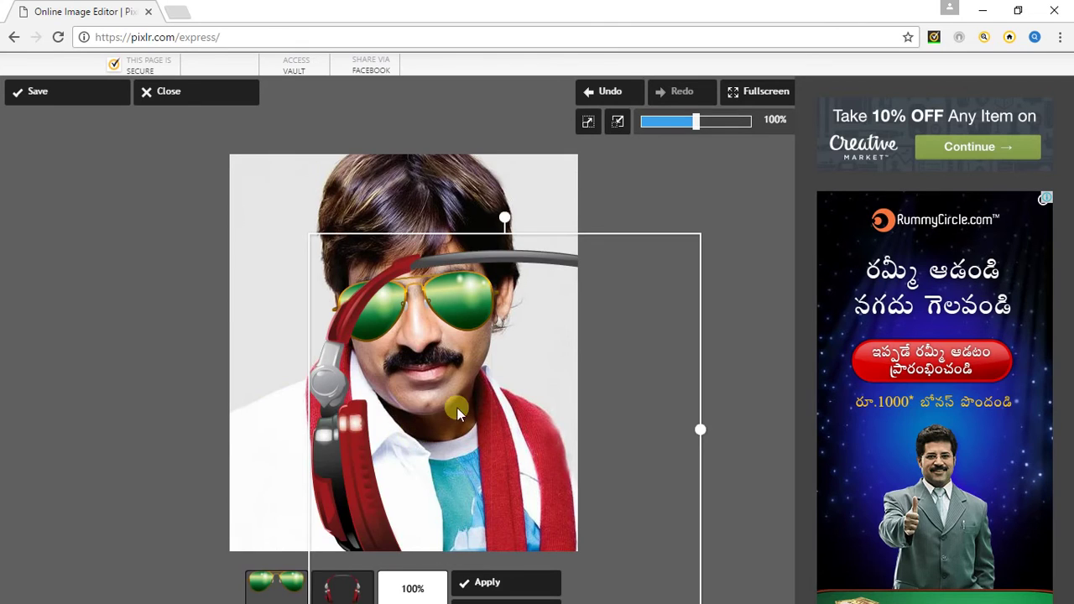
# Resize and place the headphones around the head over both ears, then apply them
pyautogui.moveTo(437, 266); pyautogui.dragTo(392, 198)
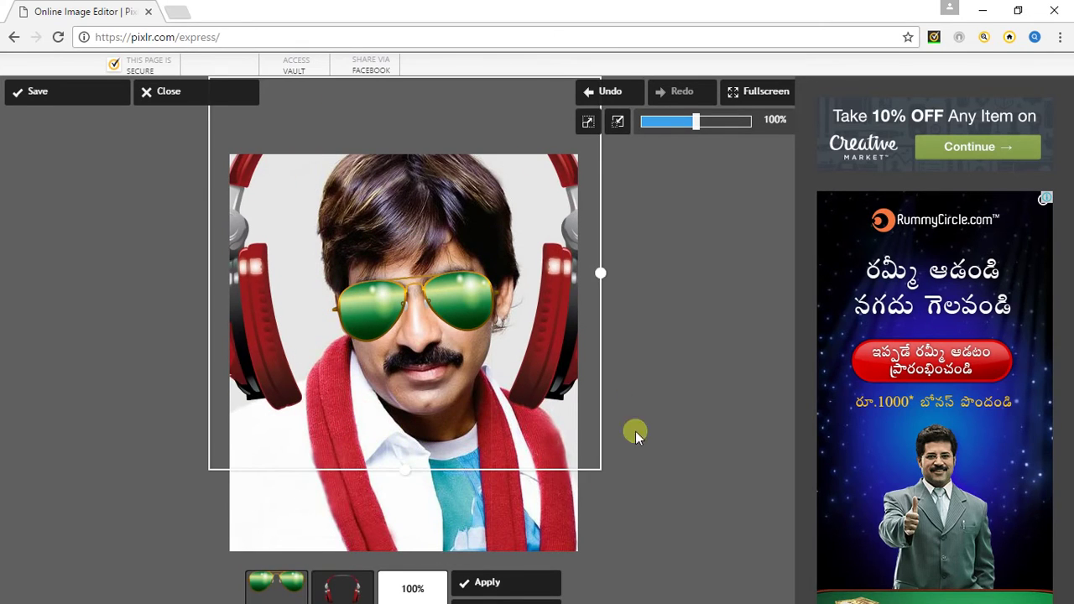
pyautogui.moveTo(417, 228); pyautogui.dragTo(423, 308)
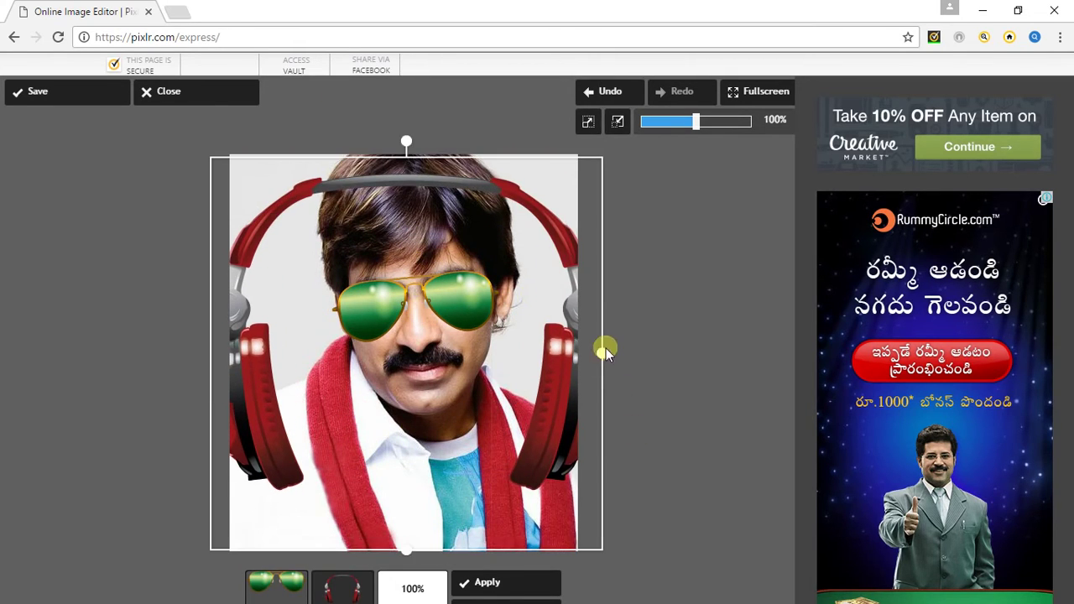
pyautogui.moveTo(601, 353); pyautogui.dragTo(527, 351)
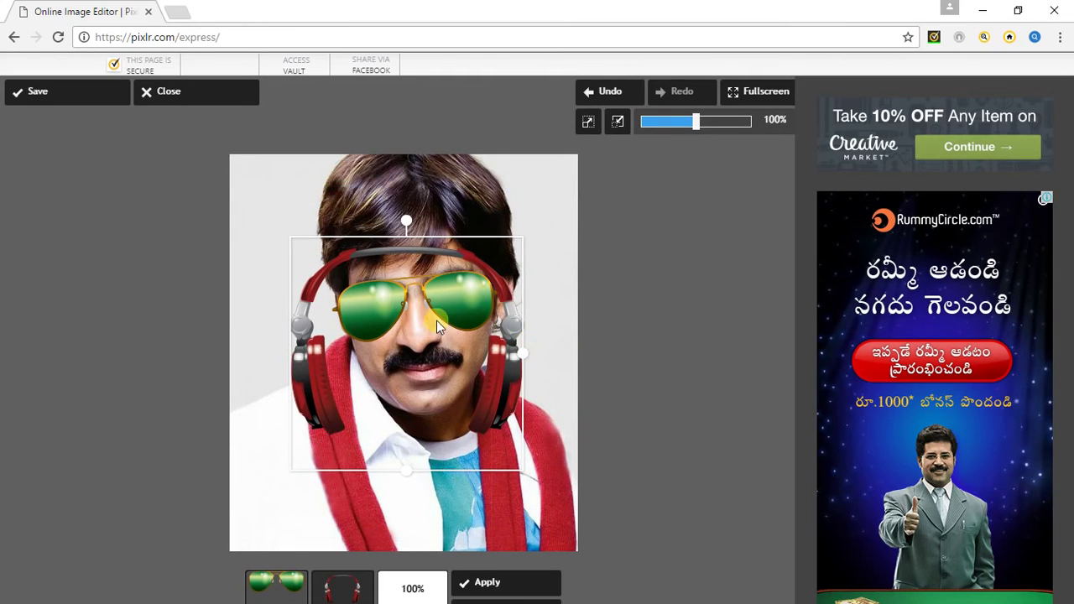
pyautogui.moveTo(436, 321); pyautogui.dragTo(443, 225)
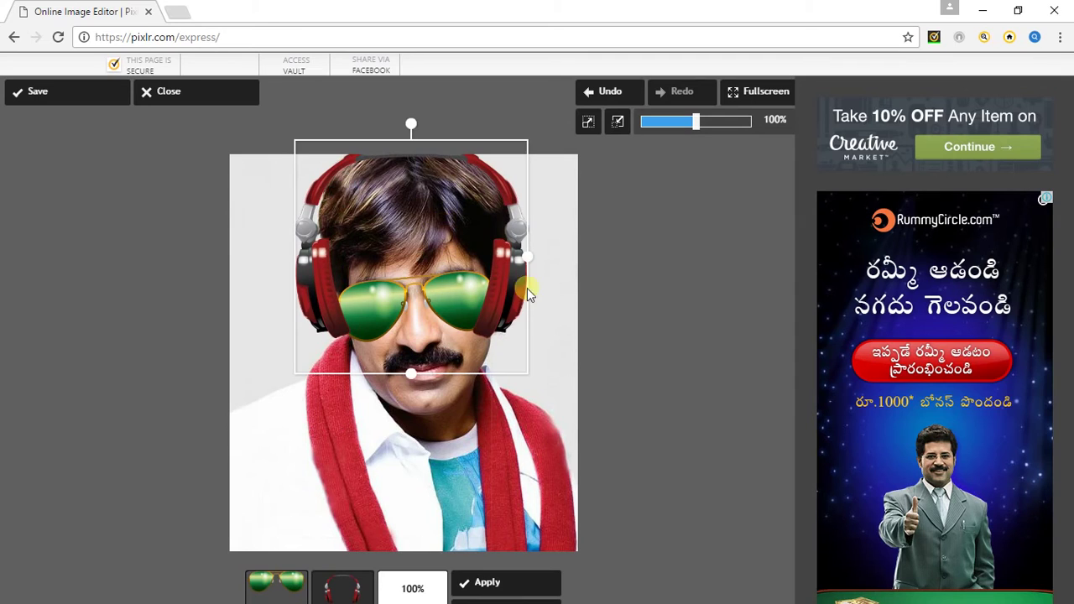
pyautogui.moveTo(531, 264); pyautogui.dragTo(541, 256)
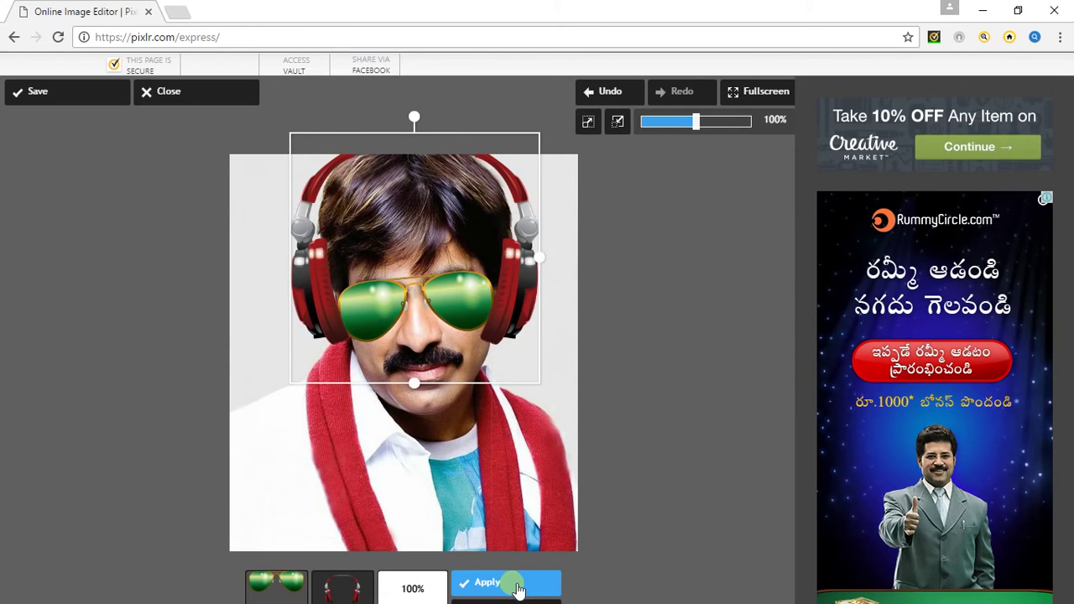
pyautogui.click(492, 583)
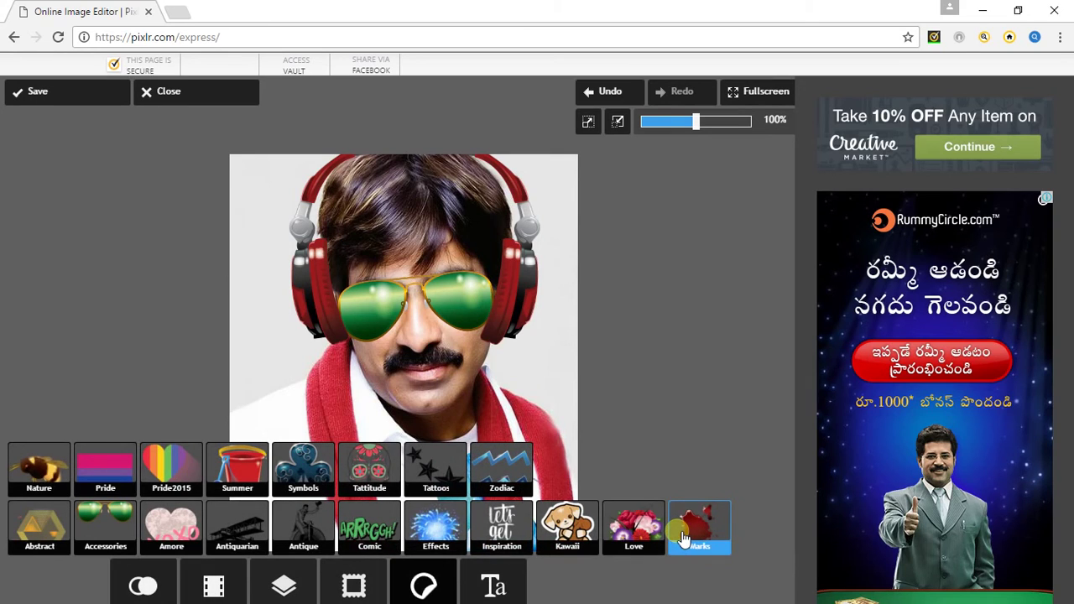
# Set up a Grunge-style text with the TIZA font in fullscreen, ready for typing
pyautogui.click(501, 589)
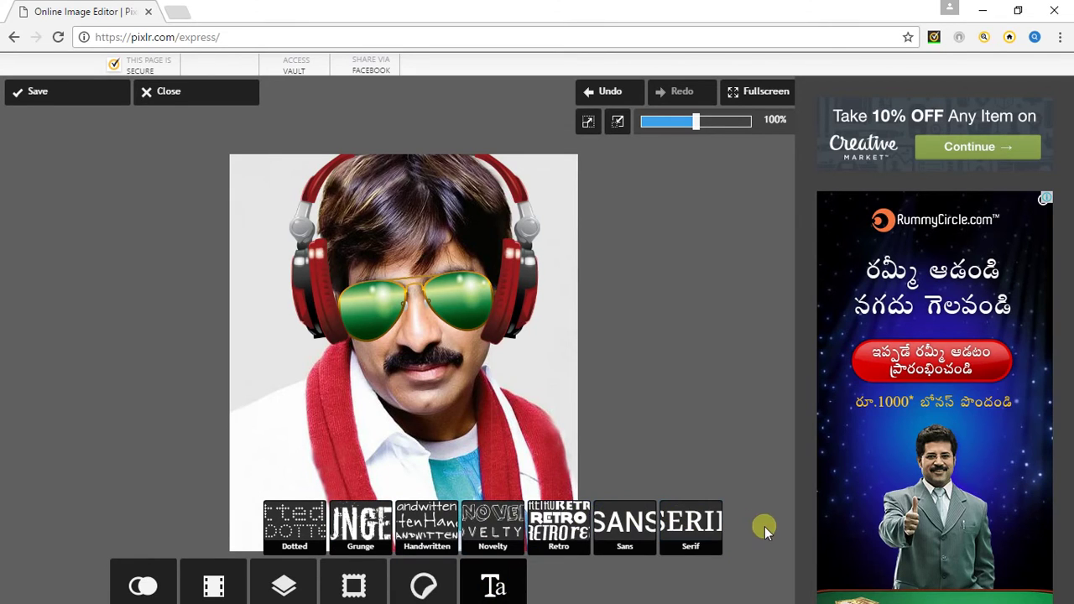
pyautogui.click(357, 527)
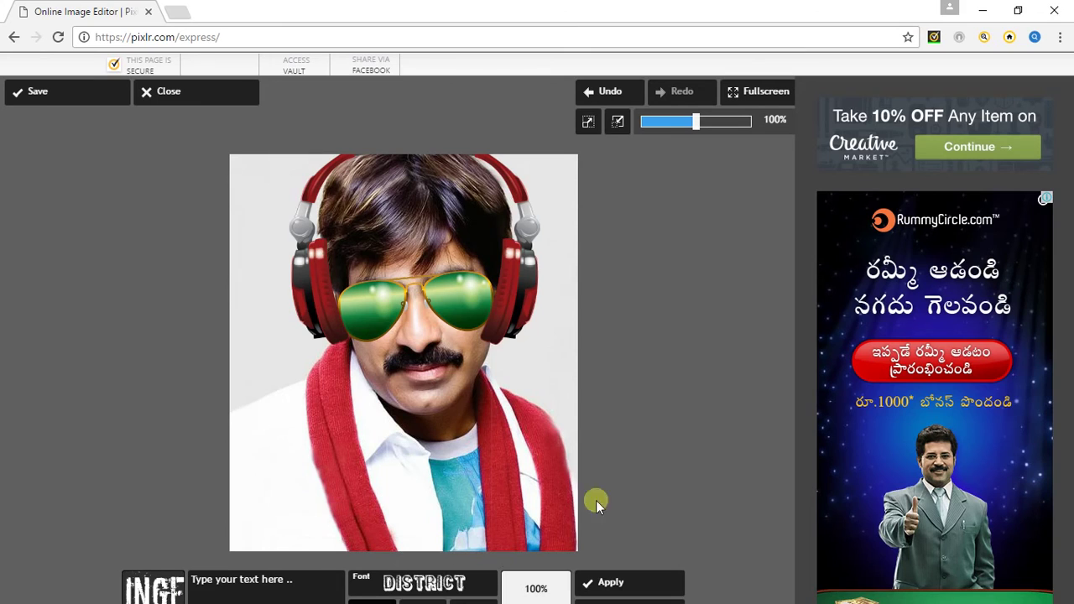
pyautogui.click(755, 93)
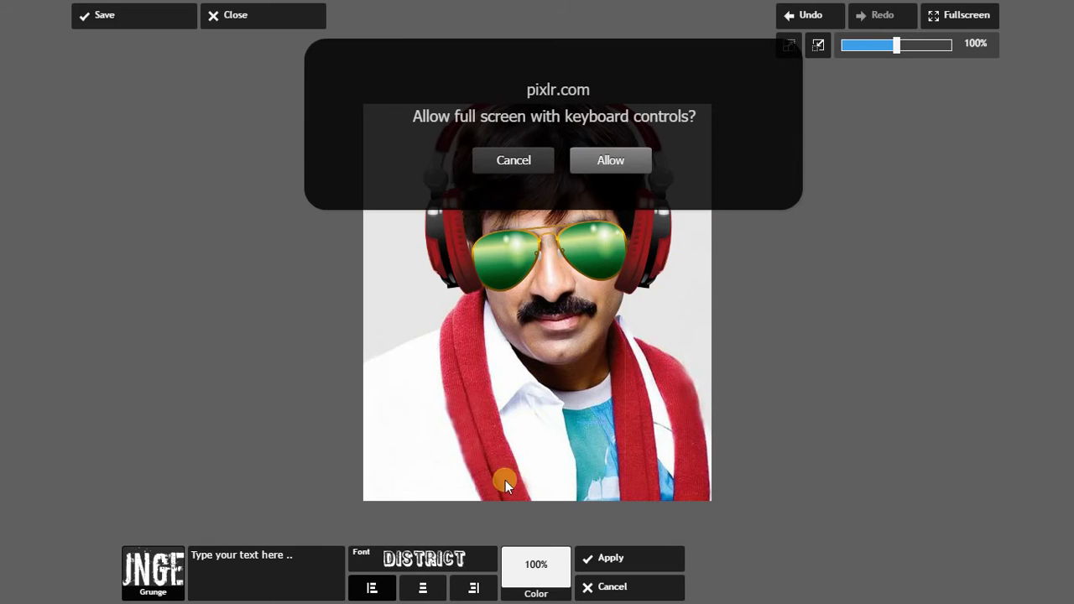
pyautogui.click(428, 558)
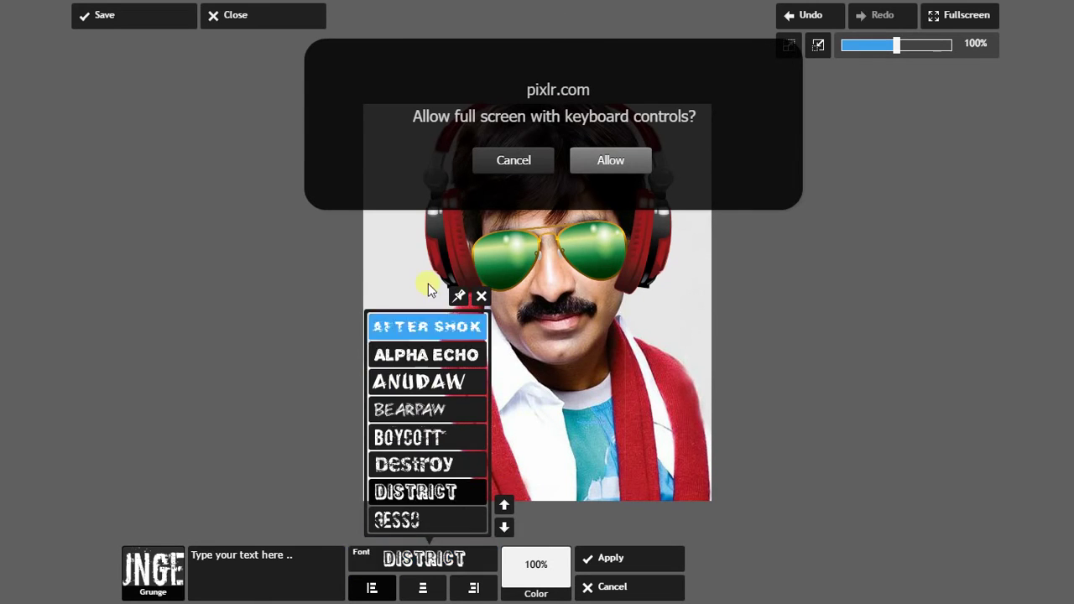
pyautogui.click(505, 528)
pyautogui.click(504, 528)
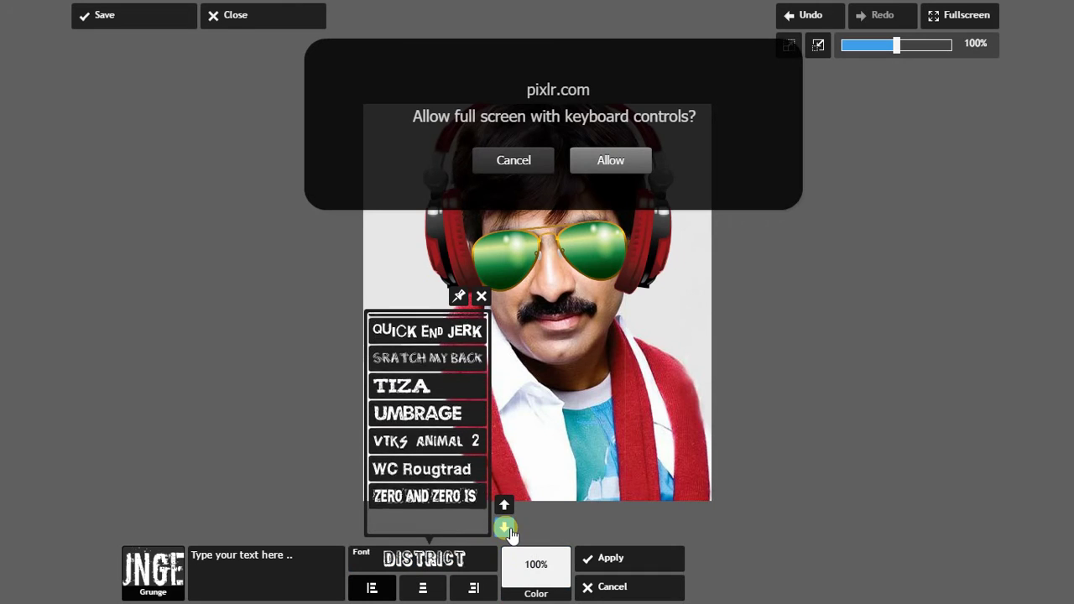
pyautogui.click(424, 420)
pyautogui.click(225, 576)
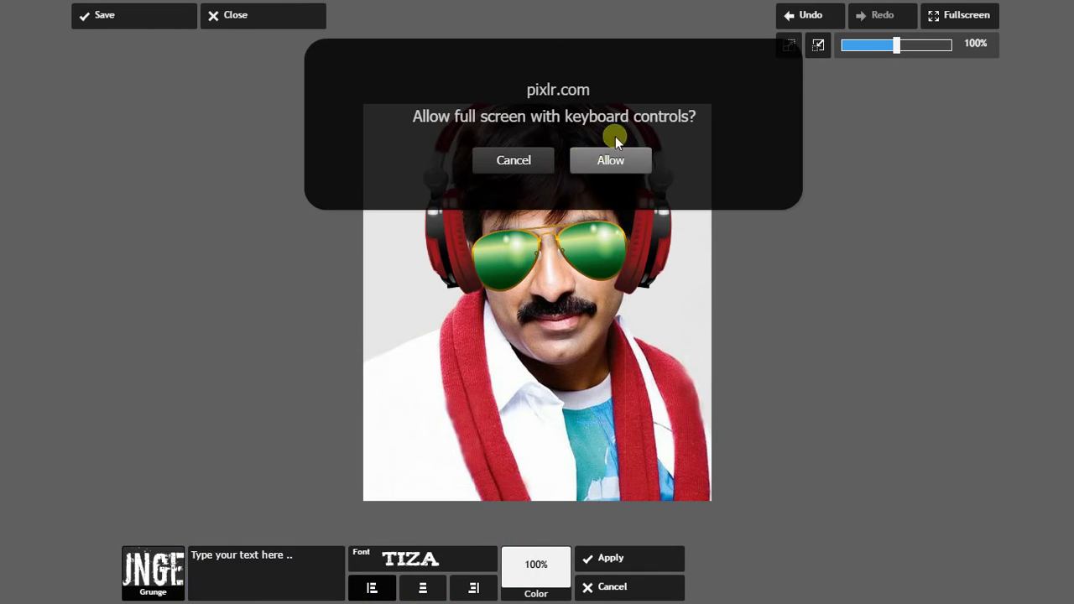
pyautogui.click(619, 162)
pyautogui.click(252, 575)
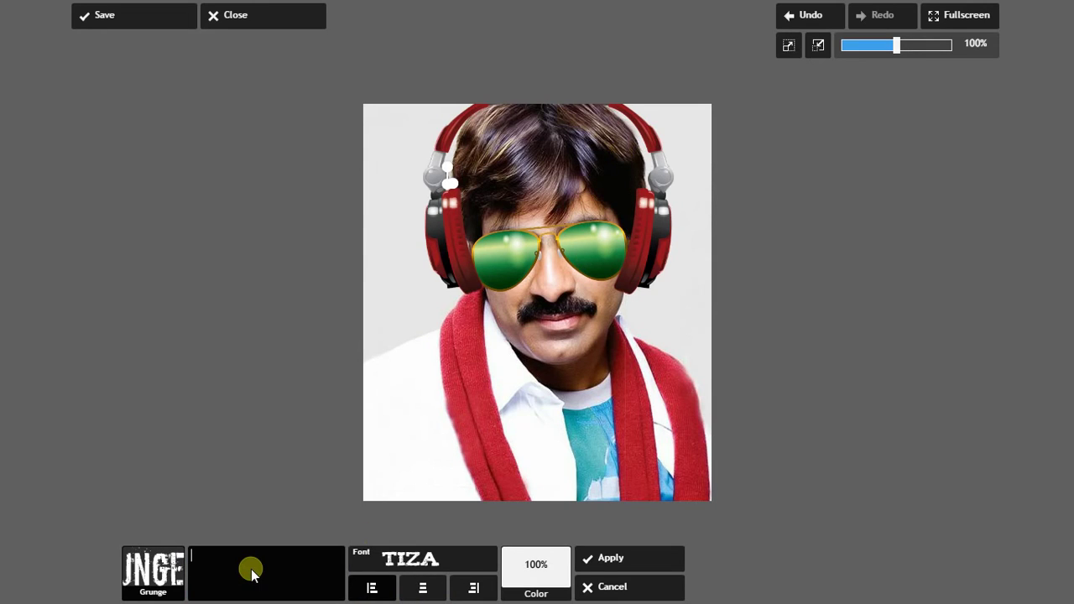
# Type the man's name as a two-line caption and drag it down onto his chest
pyautogui.write('R')
pyautogui.write('avi ')
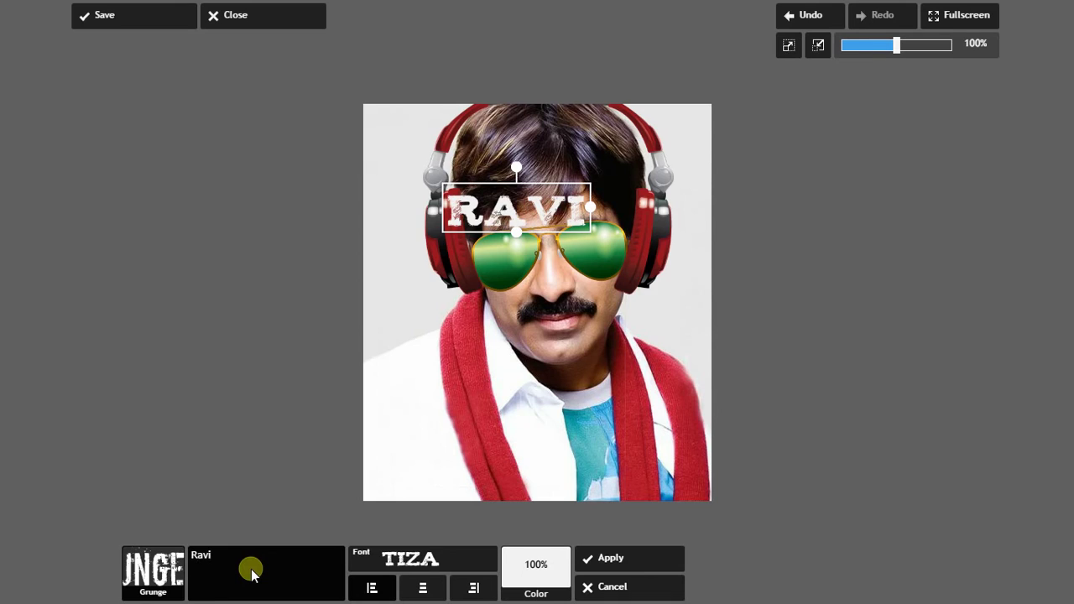
pyautogui.write('Teja')
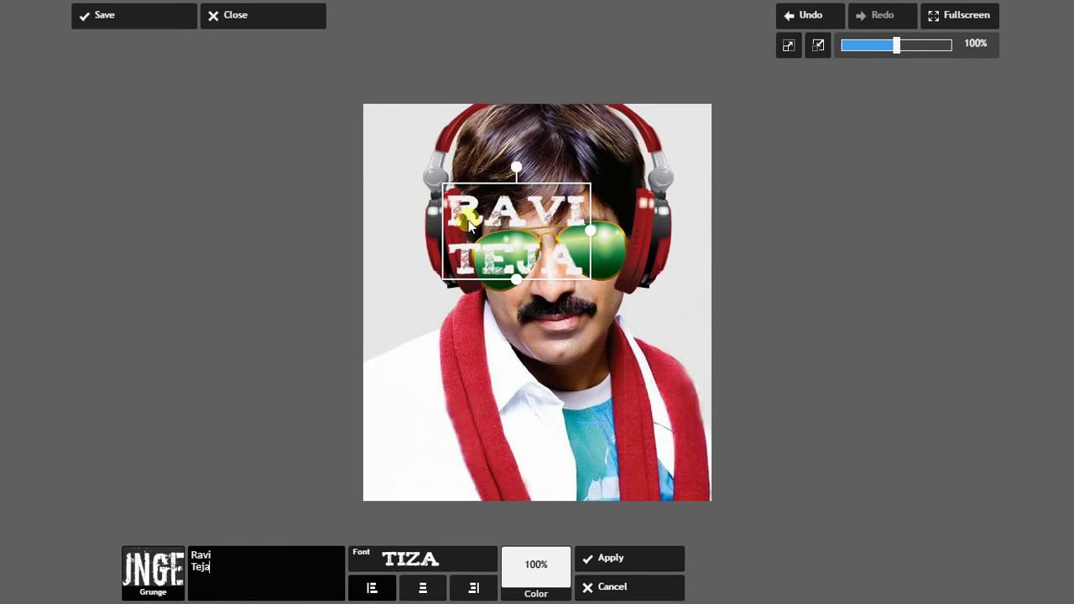
pyautogui.moveTo(470, 215)
pyautogui.mouseDown()
pyautogui.moveTo(502, 432)
pyautogui.moveTo(450, 430)
pyautogui.moveTo(462, 422)
pyautogui.mouseUp()
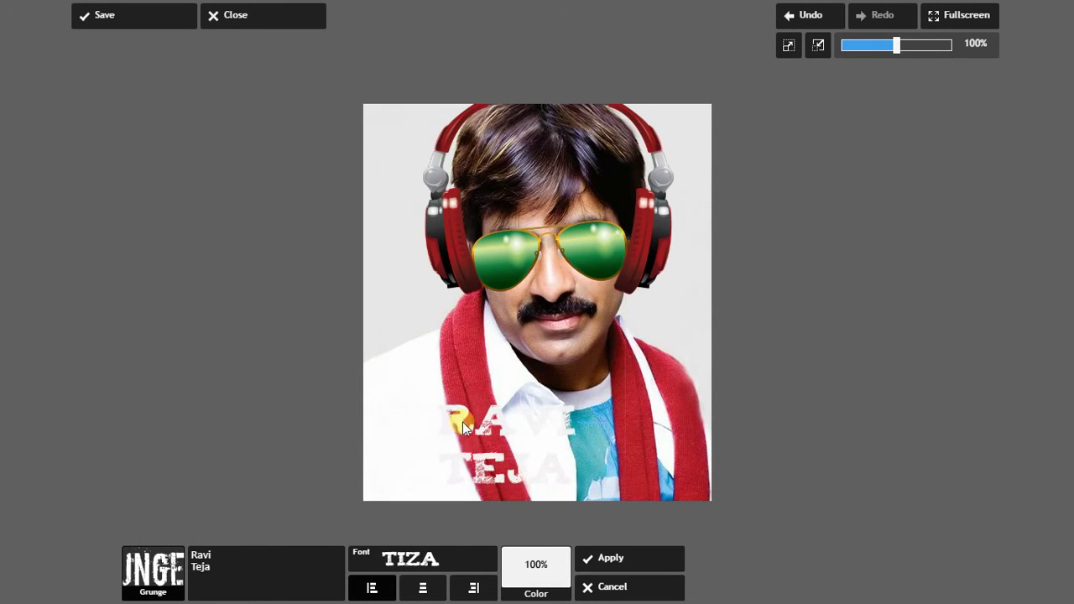
# Recolour the caption black, shift it slightly right, and apply it
pyautogui.click(547, 594)
pyautogui.click(550, 456)
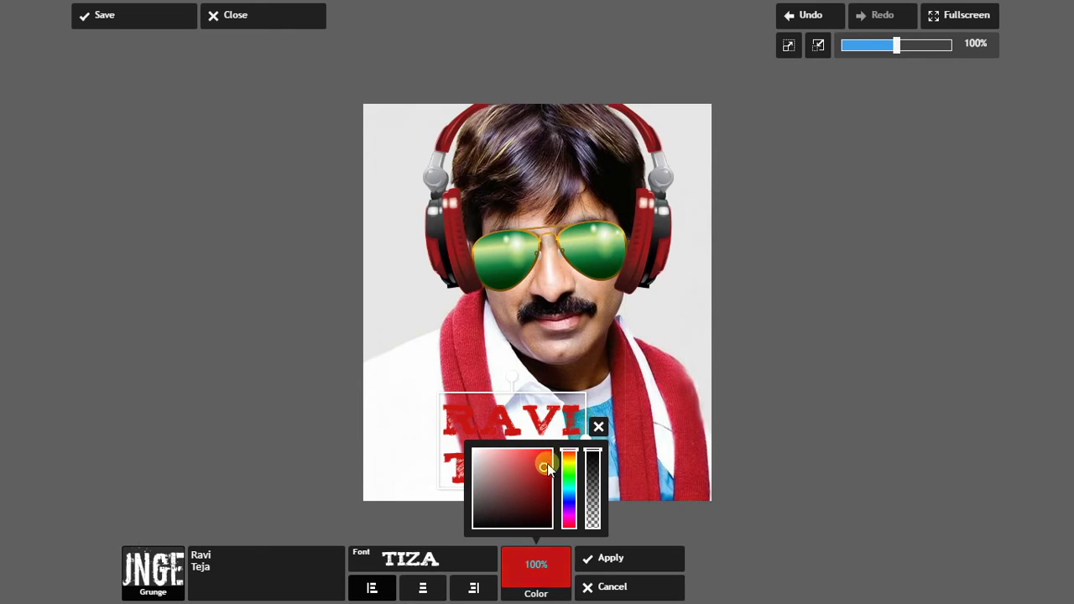
pyautogui.moveTo(576, 485); pyautogui.dragTo(552, 524)
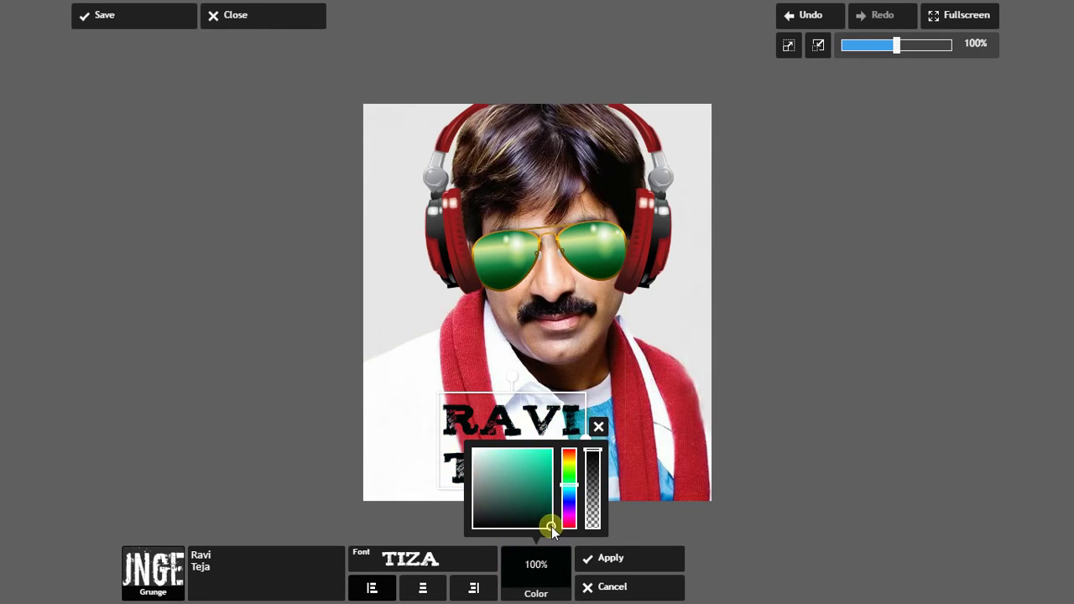
pyautogui.moveTo(523, 489); pyautogui.dragTo(559, 526)
pyautogui.click(598, 428)
pyautogui.moveTo(538, 452); pyautogui.dragTo(586, 456)
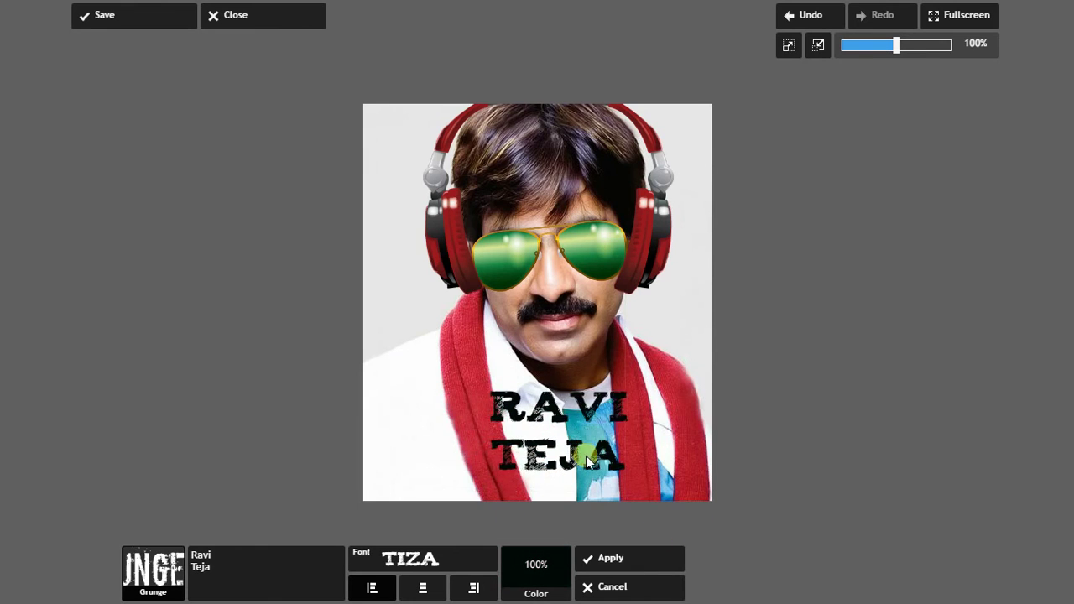
pyautogui.click(646, 556)
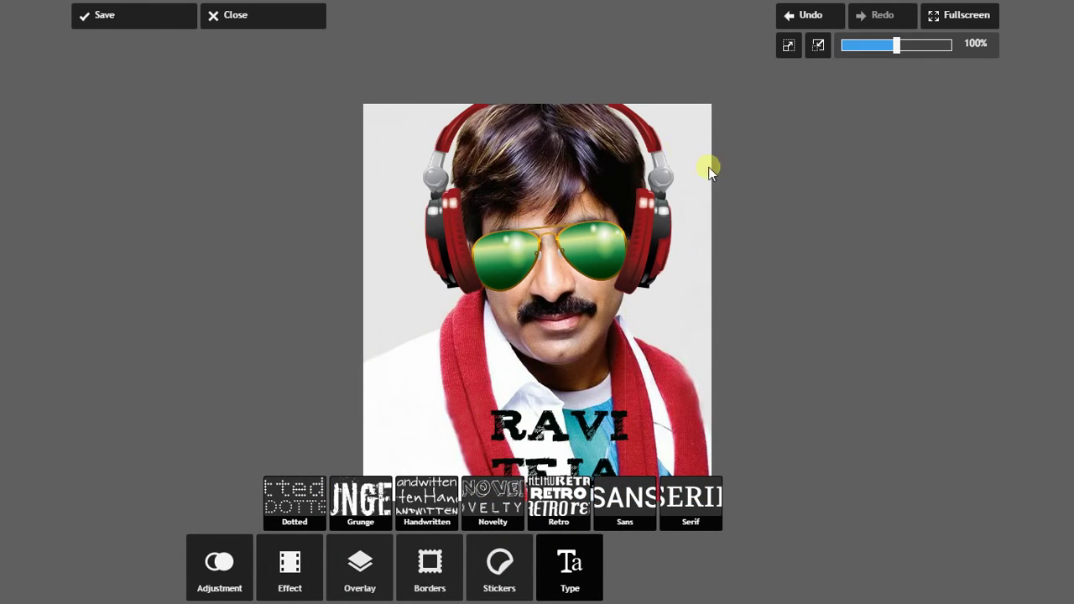
# Preview the Jessamine Nature border, then cancel it to keep the photo borderless
pyautogui.click(429, 571)
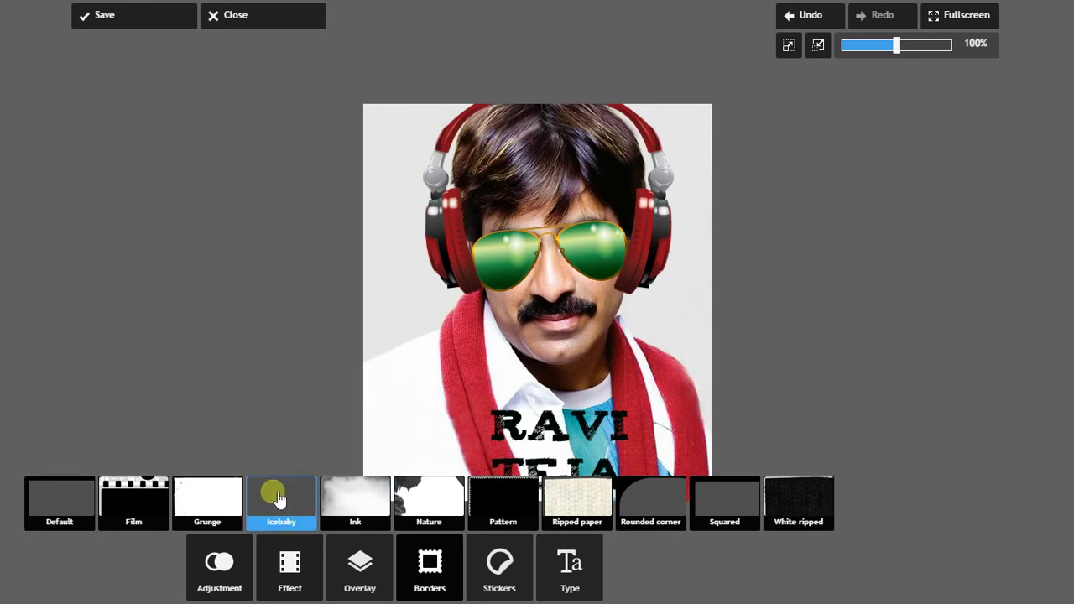
pyautogui.click(432, 497)
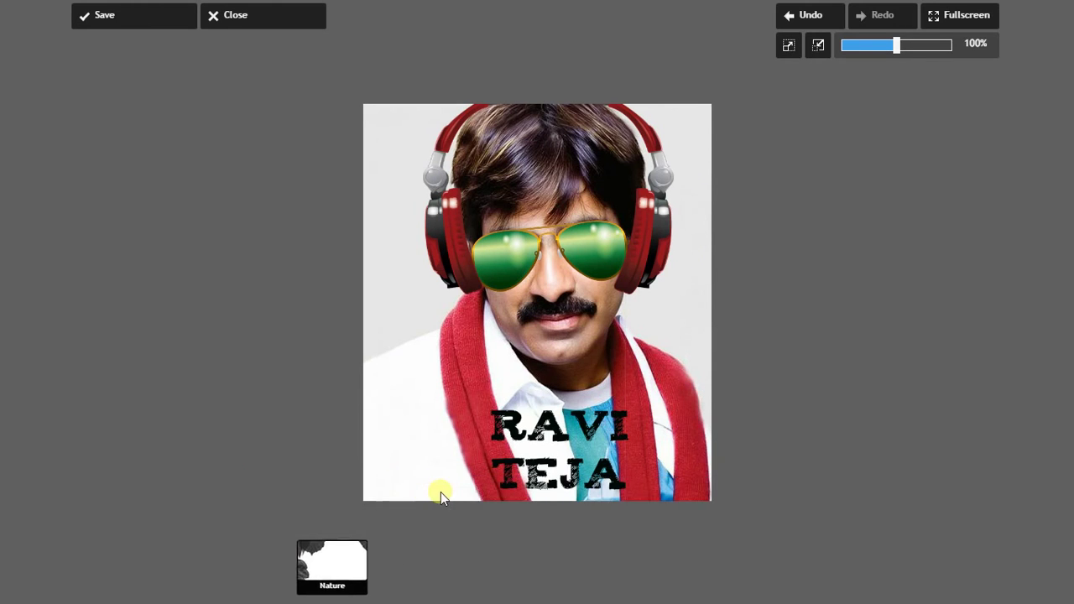
pyautogui.click(325, 568)
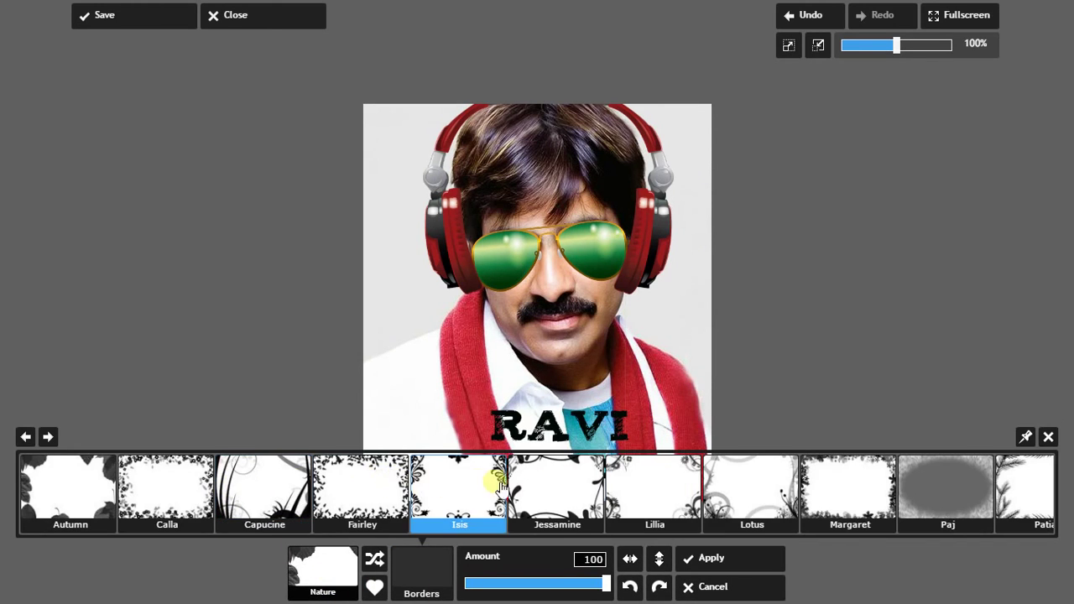
pyautogui.click(580, 486)
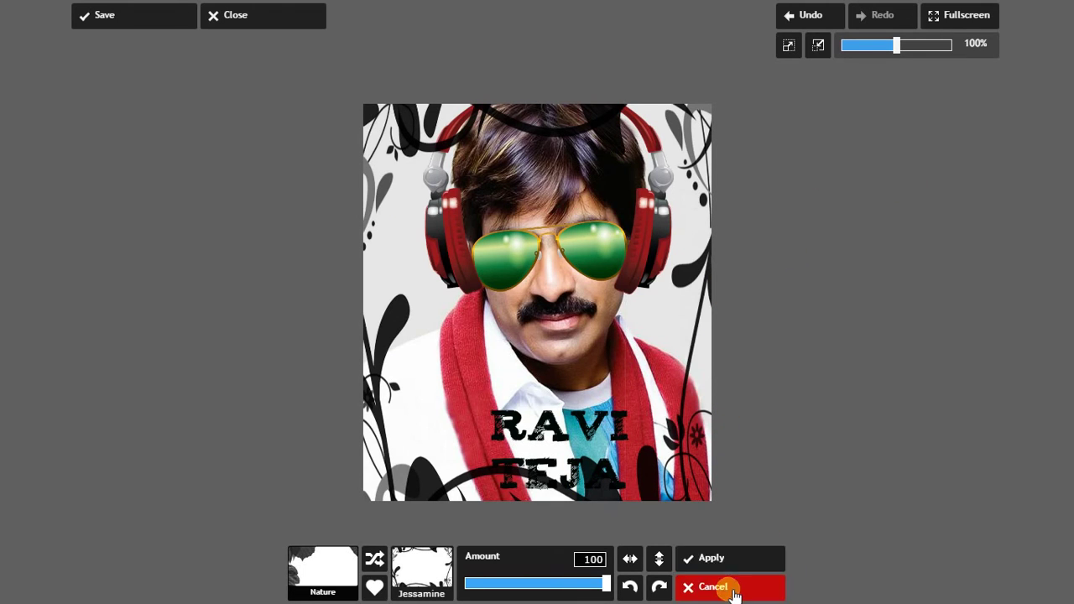
pyautogui.click(719, 587)
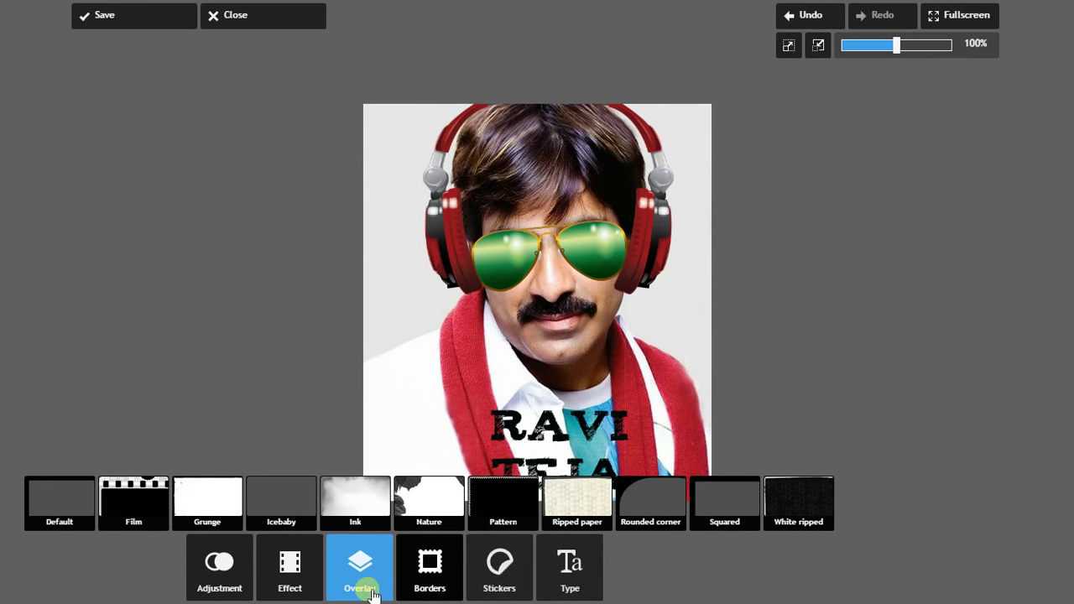
# Preview the Fun overlay from the Fireworks set, then cancel it
pyautogui.click(379, 590)
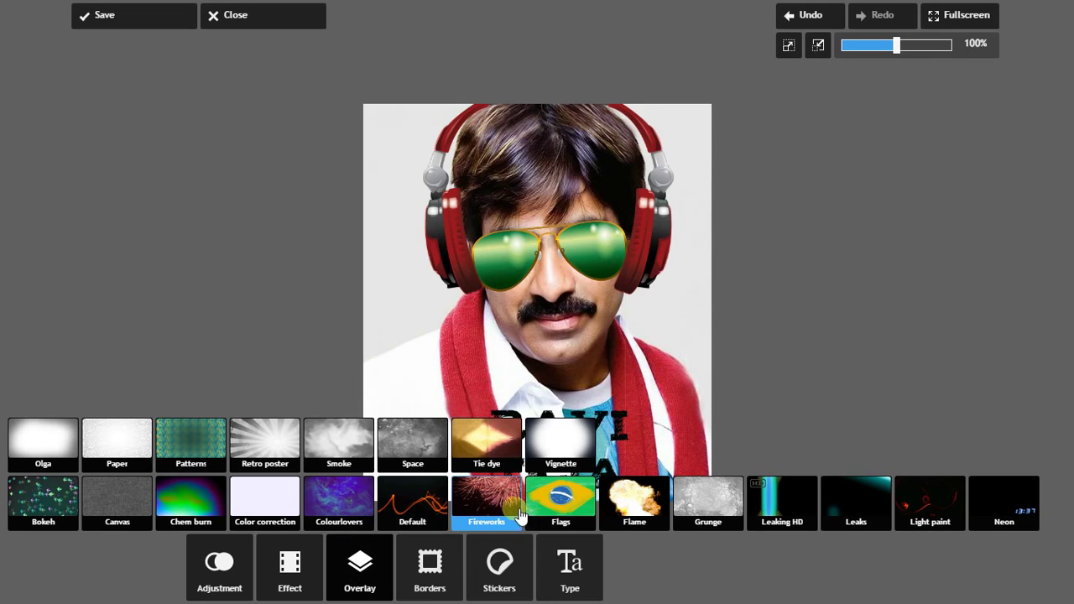
pyautogui.moveTo(521, 514)
pyautogui.mouseDown()
pyautogui.moveTo(498, 492)
pyautogui.moveTo(459, 512)
pyautogui.mouseUp()
pyautogui.click(300, 559)
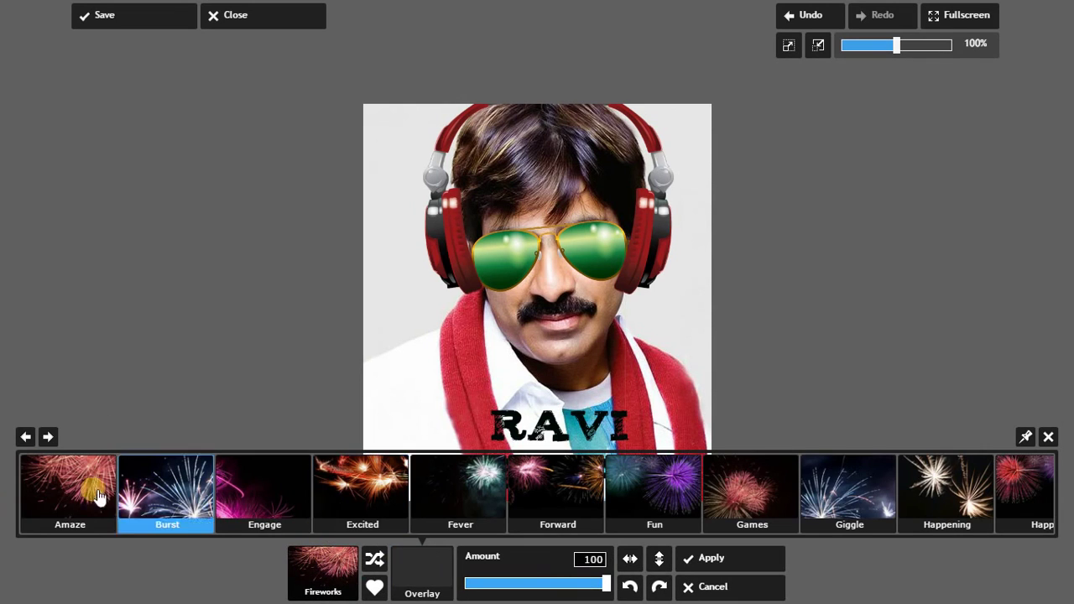
pyautogui.click(659, 485)
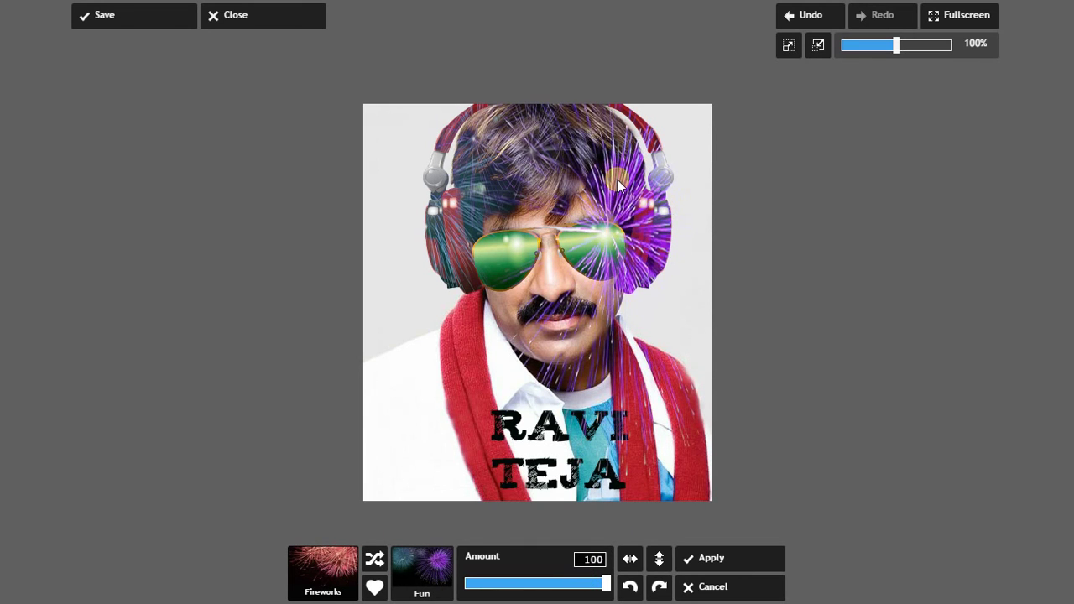
pyautogui.click(718, 589)
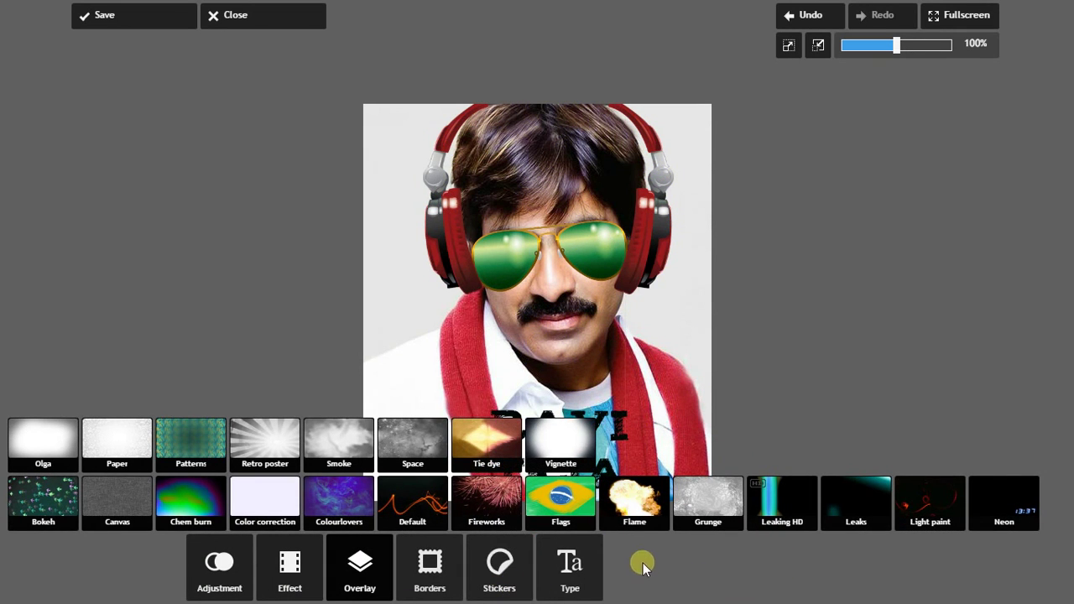
# Close the edited portrait to return to the Pixlr Express start screen
pyautogui.click(273, 14)
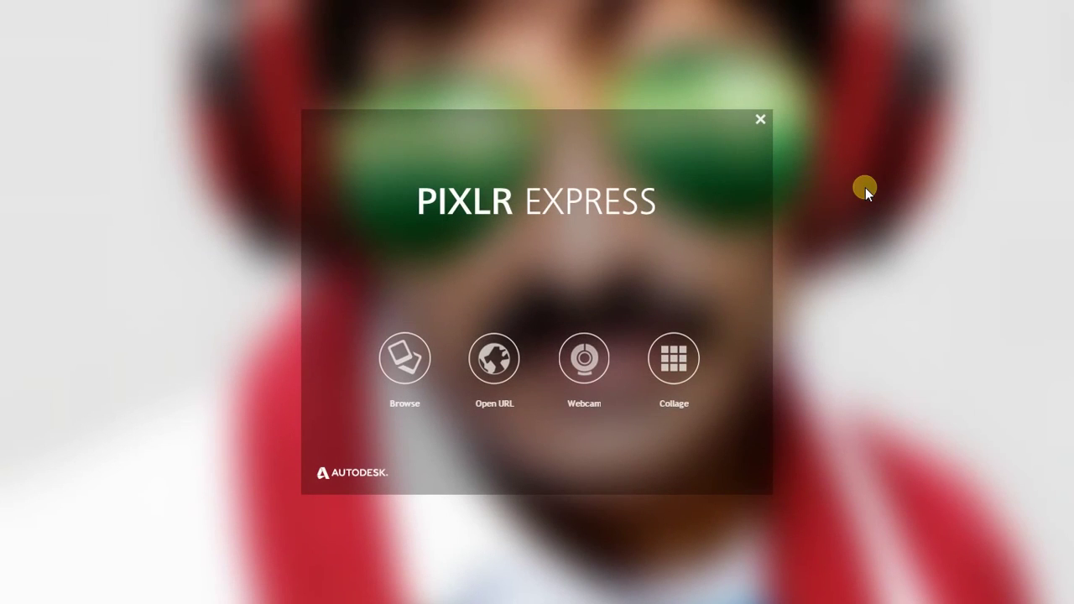